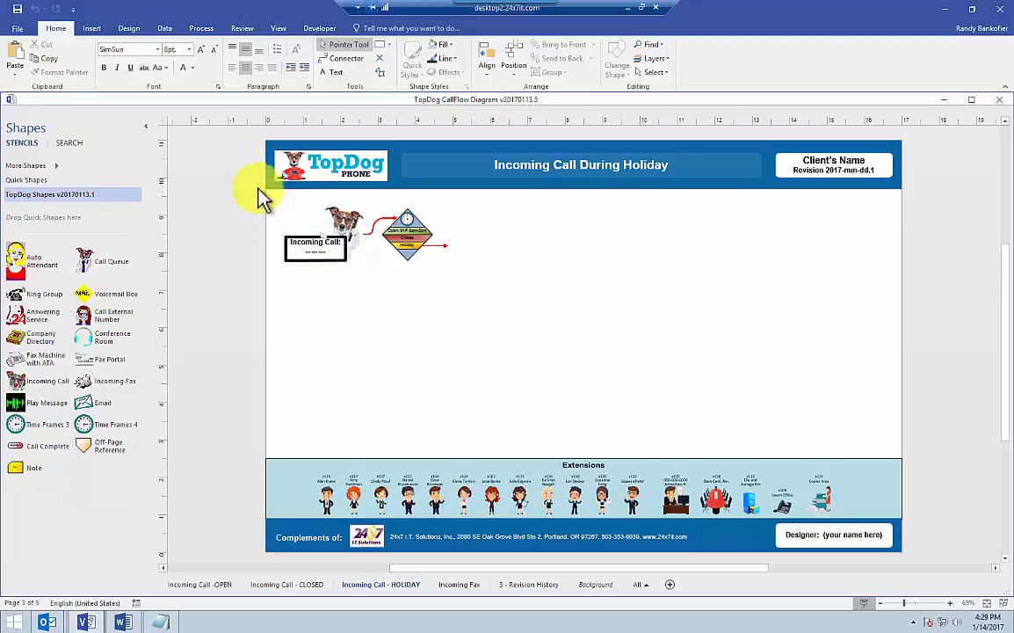
Step: Examine the starting call-flow layouts on the Incoming Call HOLIDAY, CLOSED and OPEN pages
drag(222, 162, 583, 351)
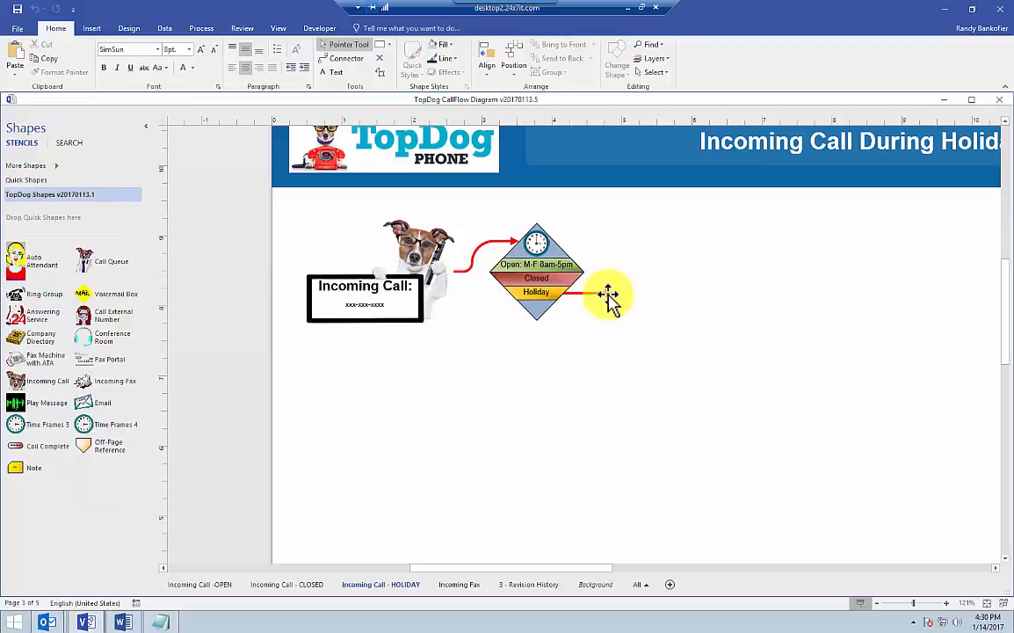
click(272, 585)
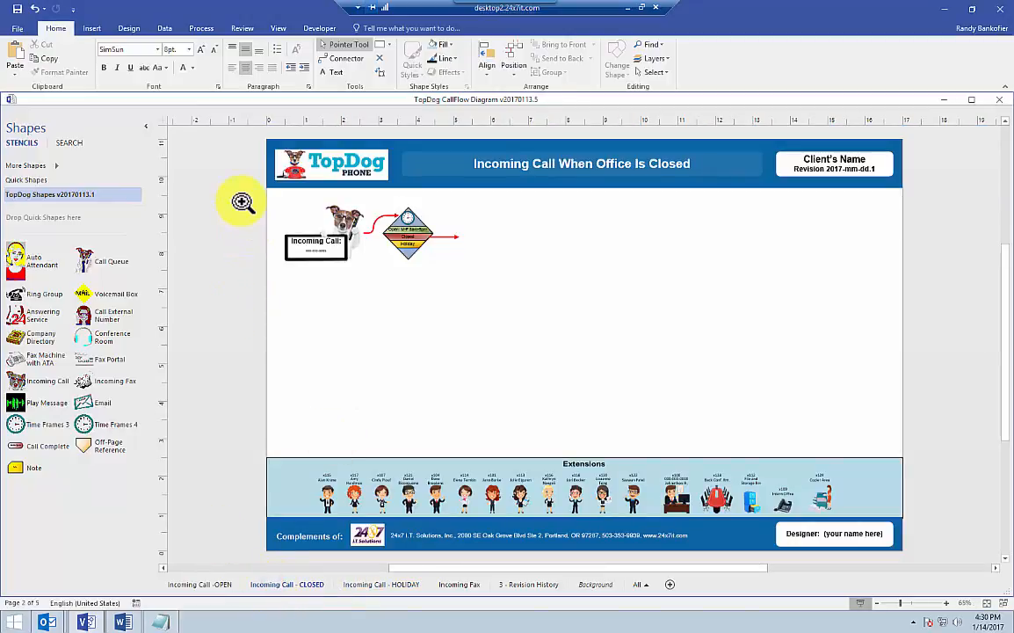
click(201, 585)
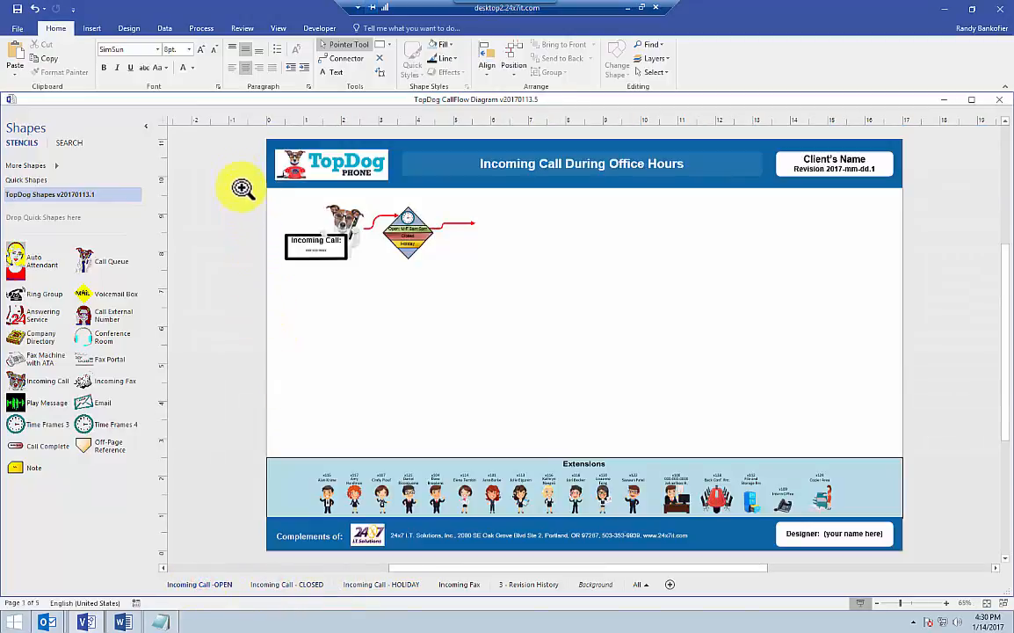
Step: Place an Auto Attendant shape on the Incoming Call - OPEN page and extend the open-hours arrow to its operator figure
drag(228, 193, 593, 373)
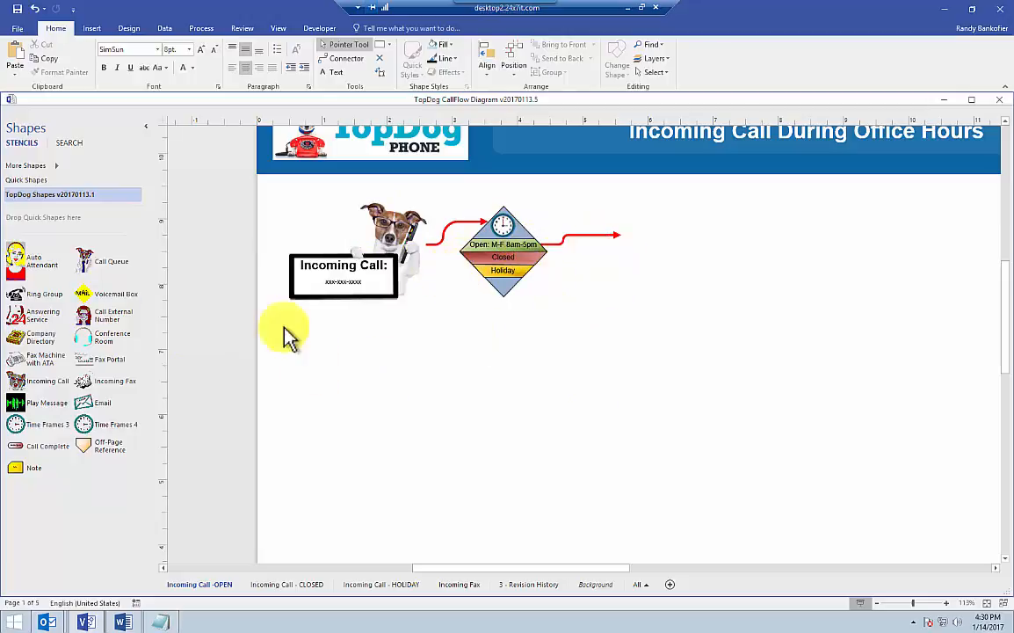
drag(16, 270, 787, 299)
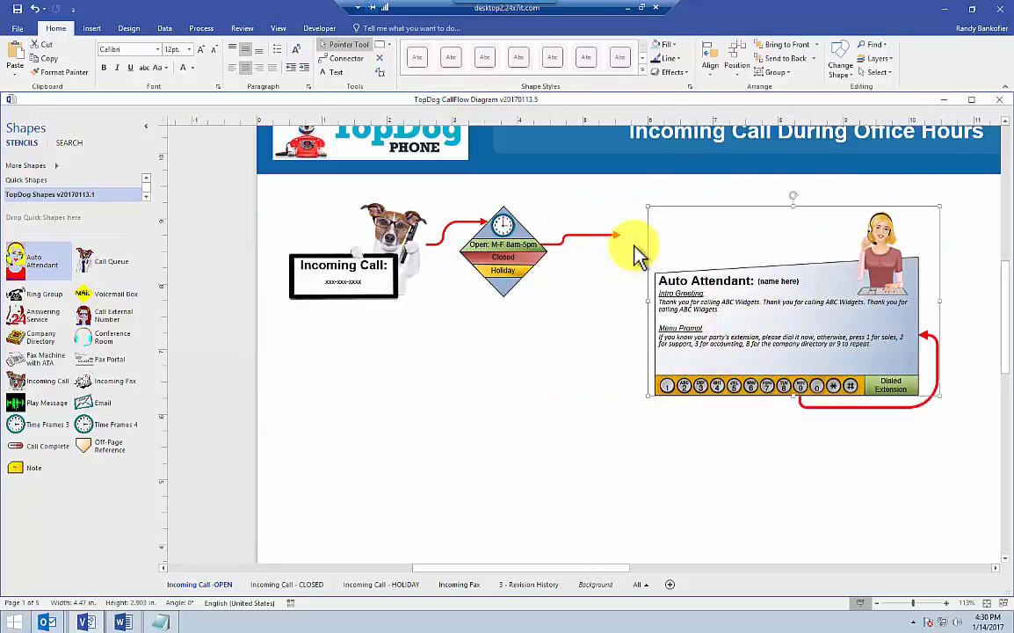
drag(617, 236, 845, 233)
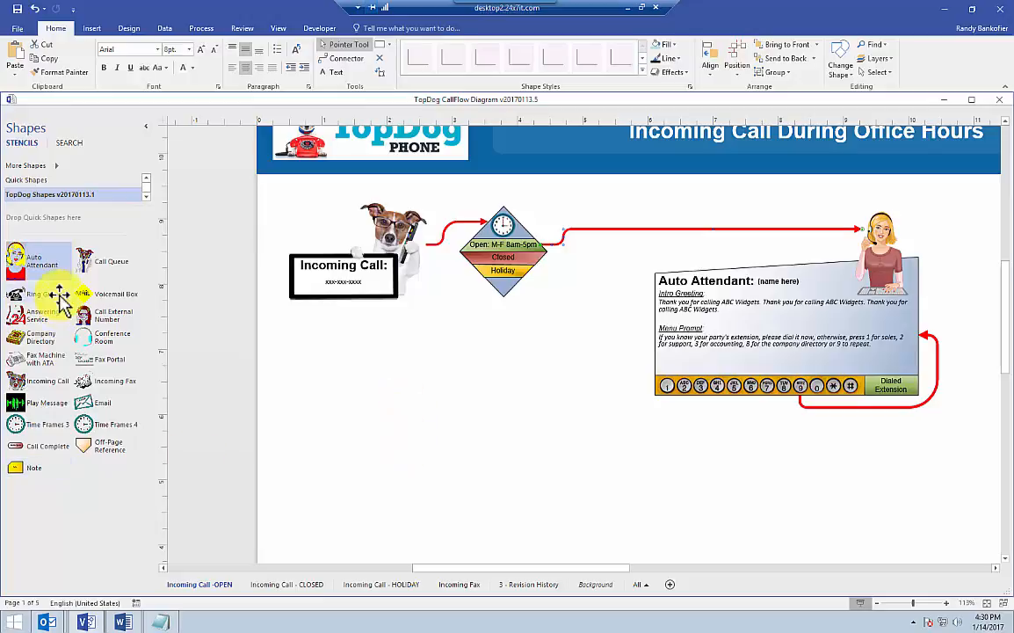
Step: Add Ring Group, Voicemail Box, Answering Service and Conference Room shapes to the Incoming Call - OPEN page
drag(26, 304, 479, 400)
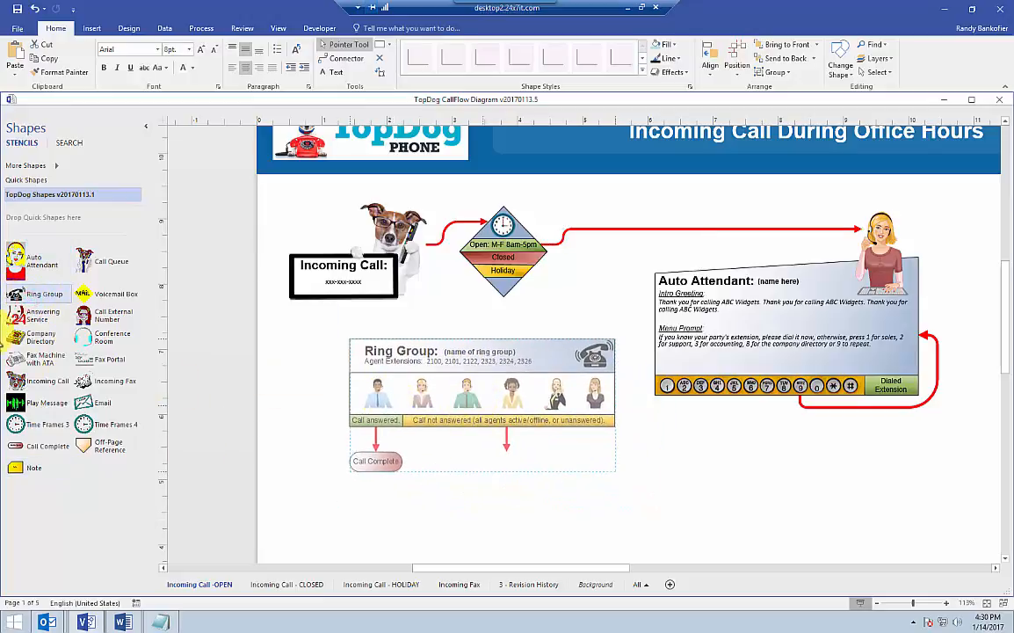
drag(86, 295, 917, 473)
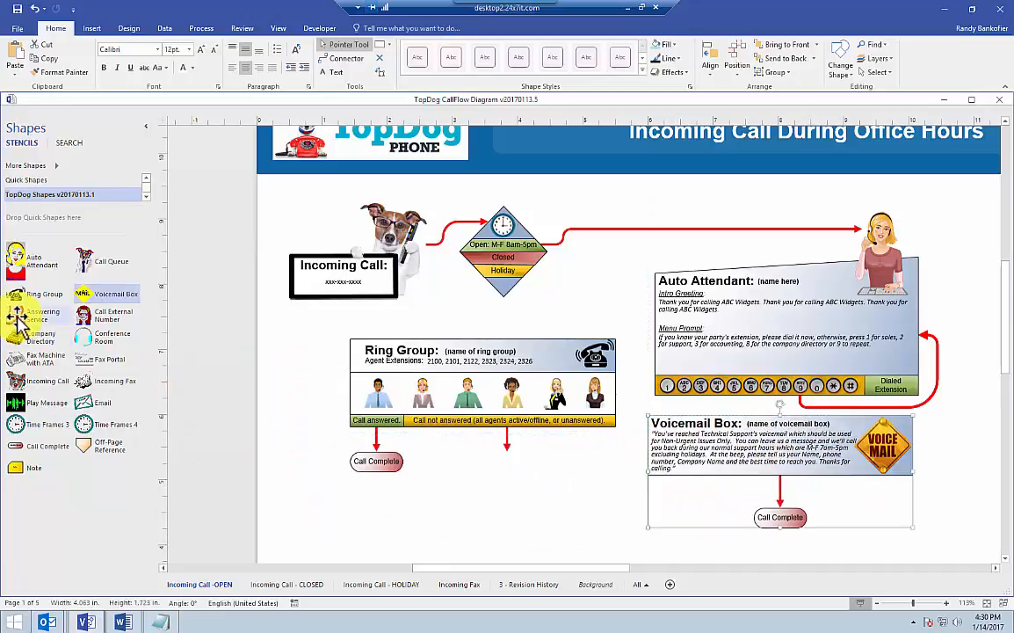
drag(19, 317, 518, 511)
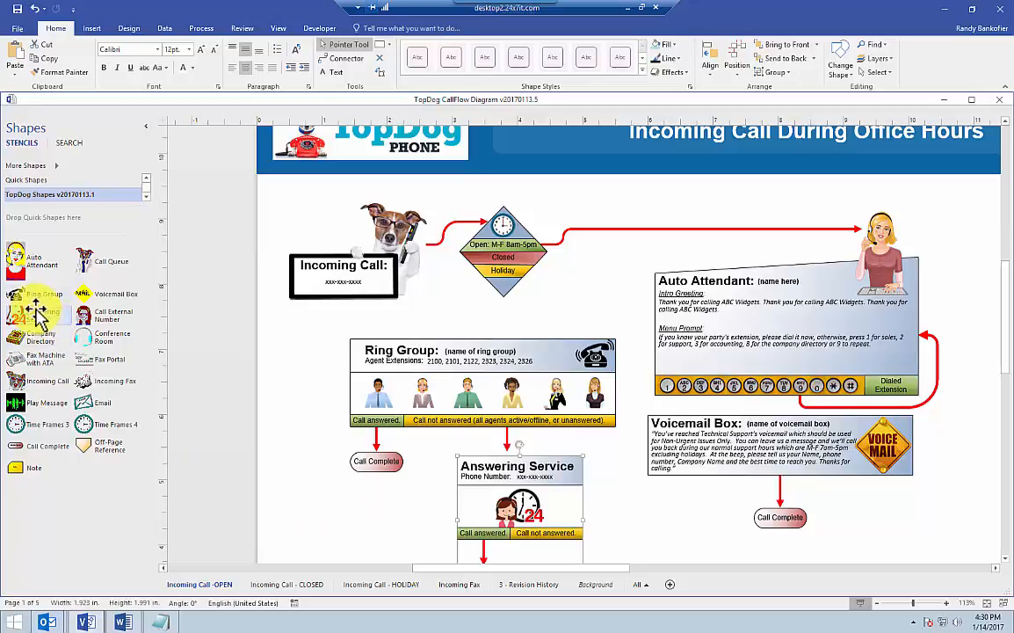
drag(17, 259, 37, 277)
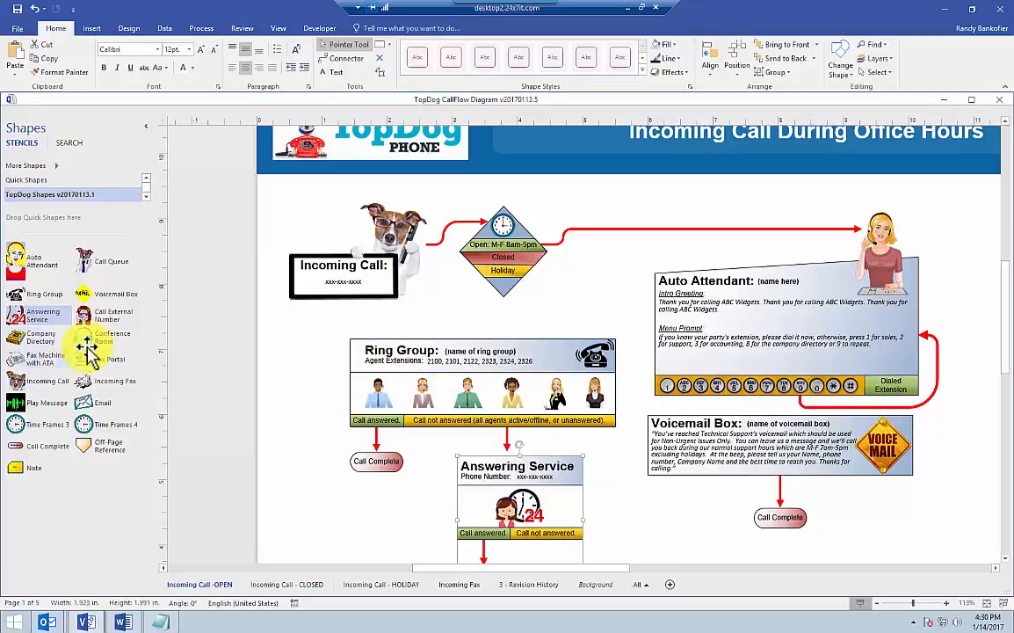
drag(86, 339, 799, 187)
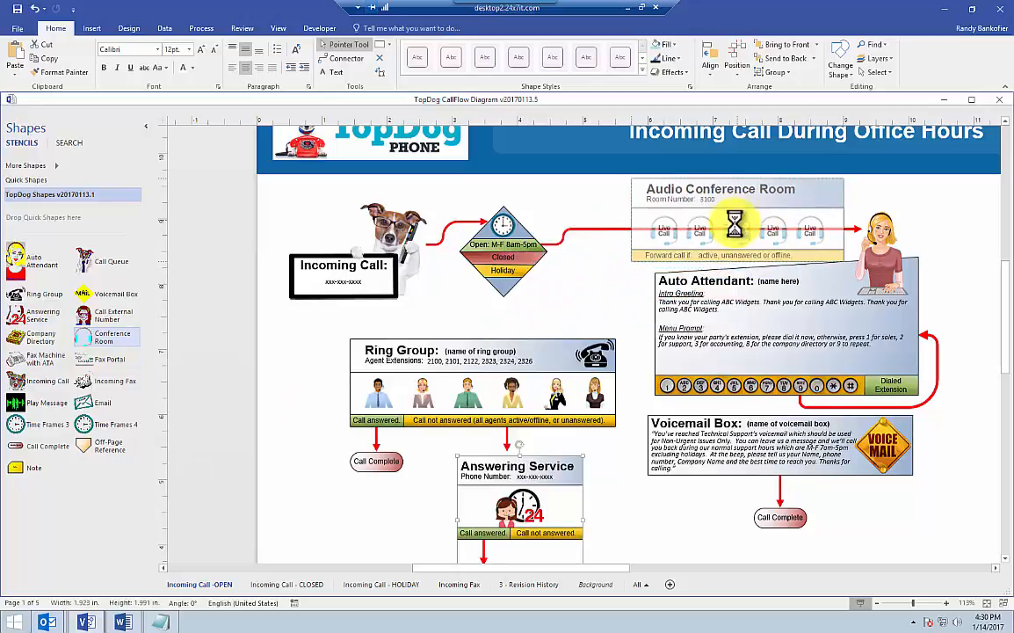
Step: Undo all the shapes added to the open-hours page and the change to its outgoing arrow
key(ctrl+z)
key(ctrl+z)
key(ctrl+z)
key(ctrl+z)
key(ctrl+z)
key(ctrl+z)
key(ctrl+z)
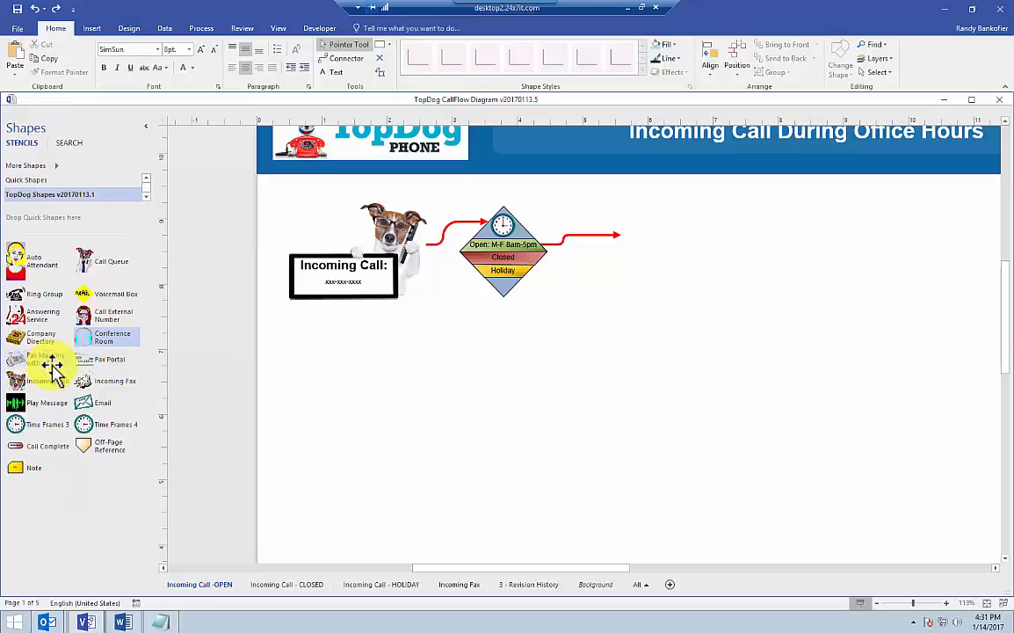
Step: Place Fax Portal, Fax Machine with ATA, Email and Time Frames 3 shapes on the Incoming Fax page
click(459, 584)
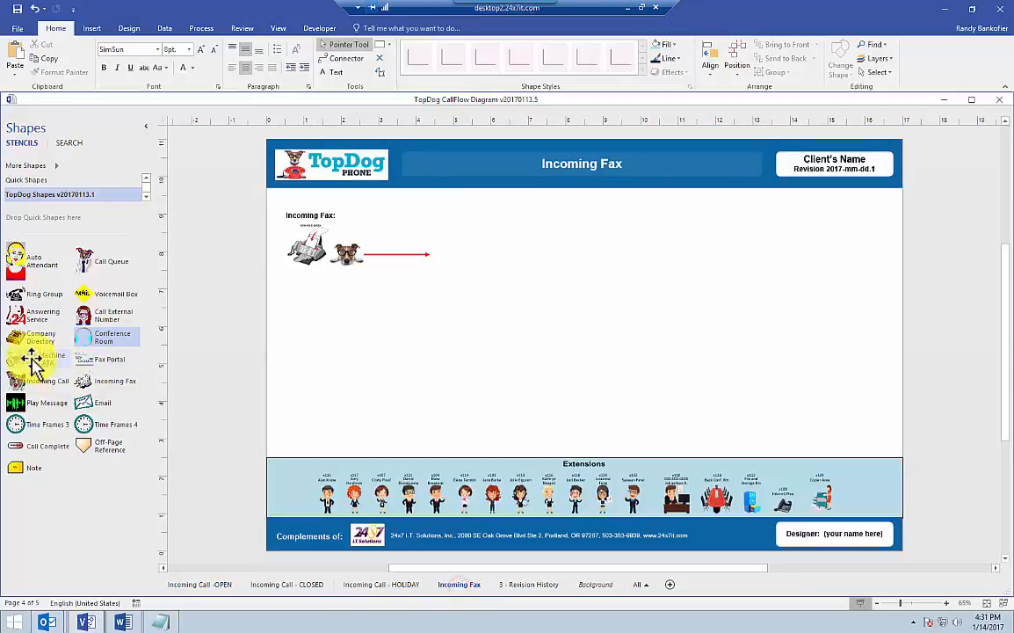
drag(18, 360, 507, 279)
key(ctrl+z)
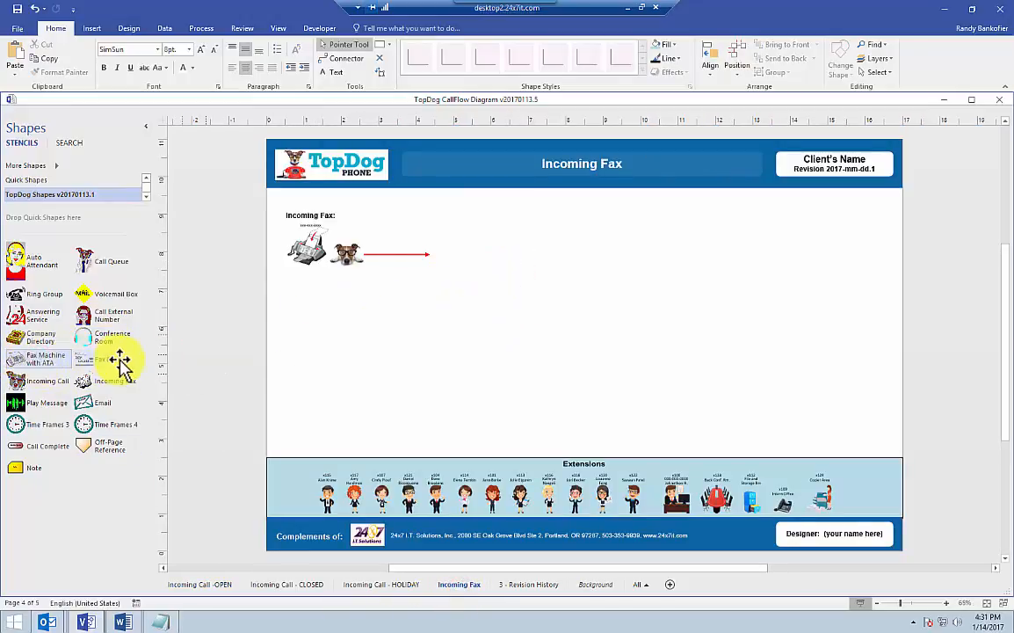
drag(112, 359, 540, 274)
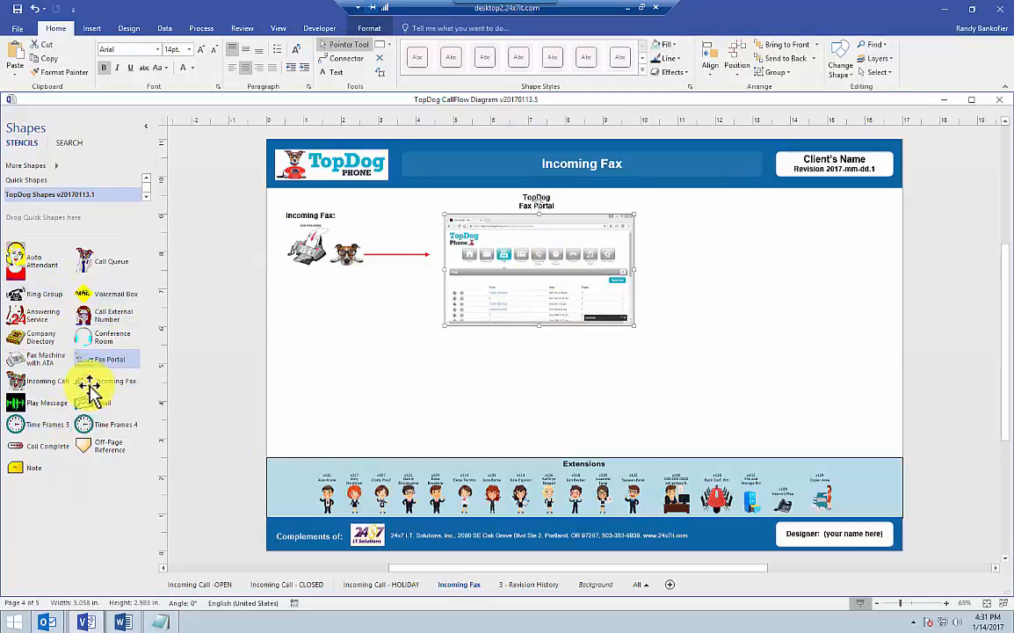
drag(34, 358, 468, 365)
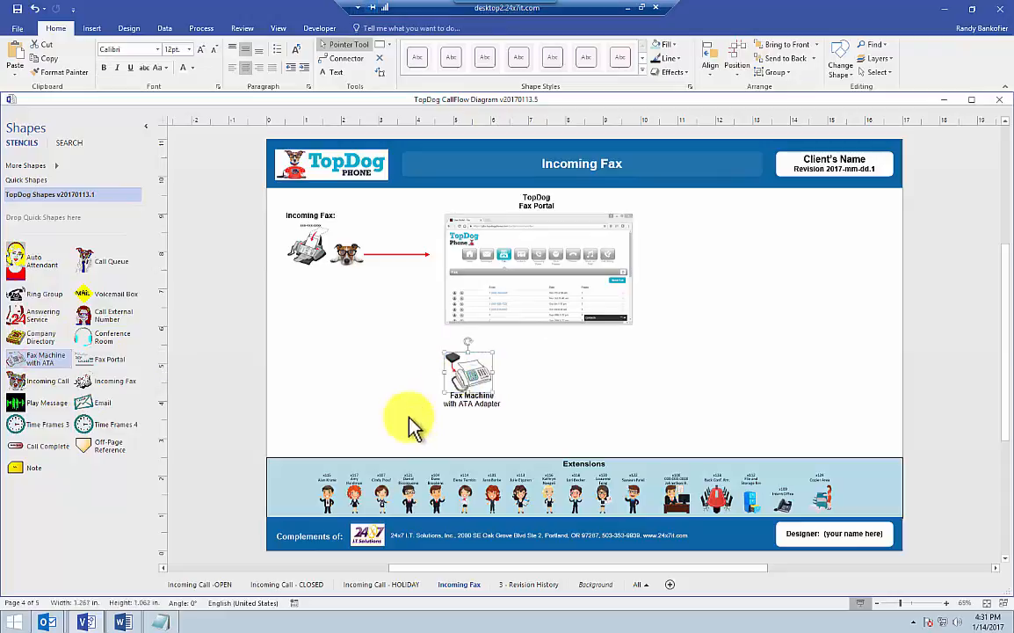
drag(86, 403, 359, 314)
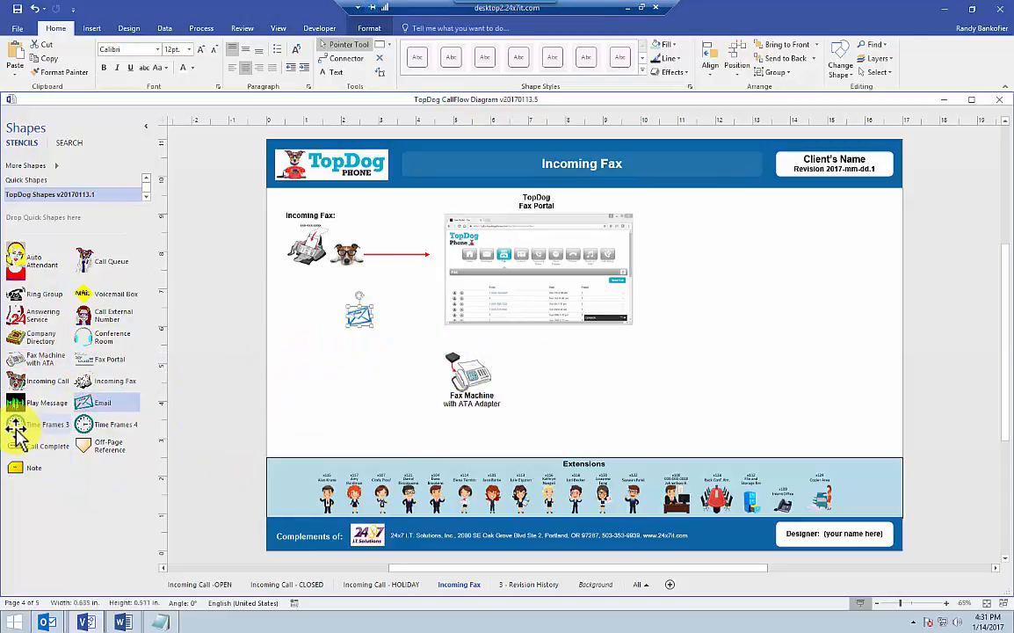
drag(18, 426, 406, 239)
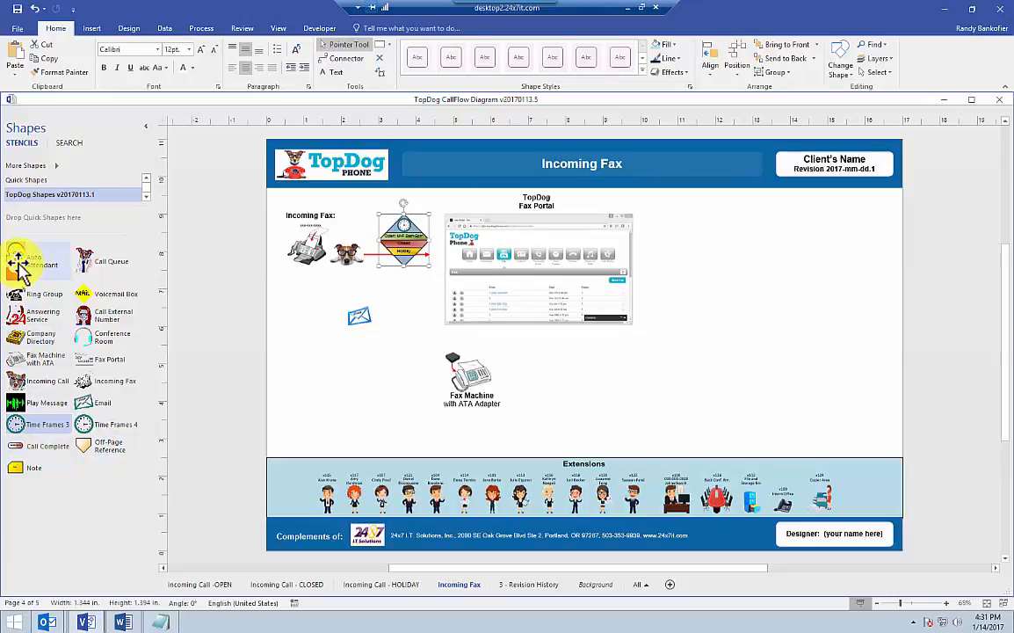
Step: Make the TopDog Shapes v20170113.1 stencil editable and open the Auto Attendant master's icon image for editing
right_click(66, 195)
click(102, 200)
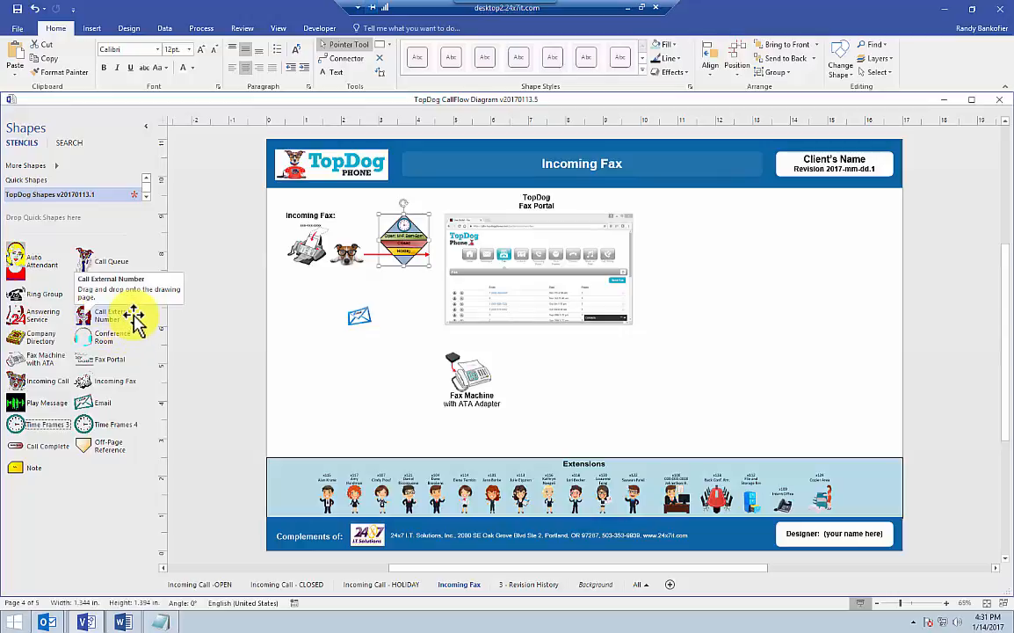
right_click(22, 270)
mouse_move(78, 413)
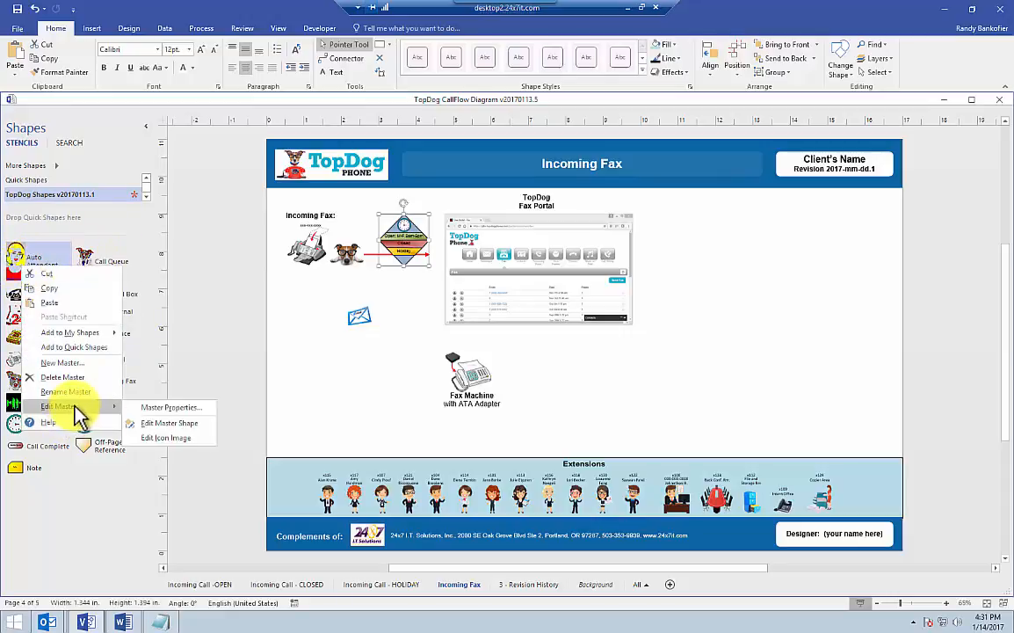
click(165, 437)
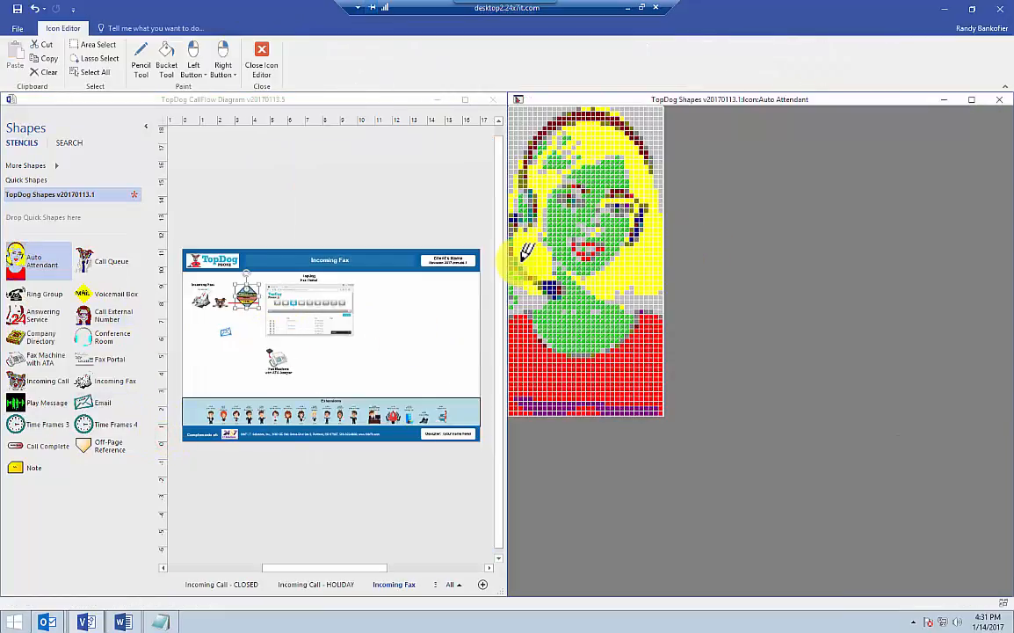
click(193, 74)
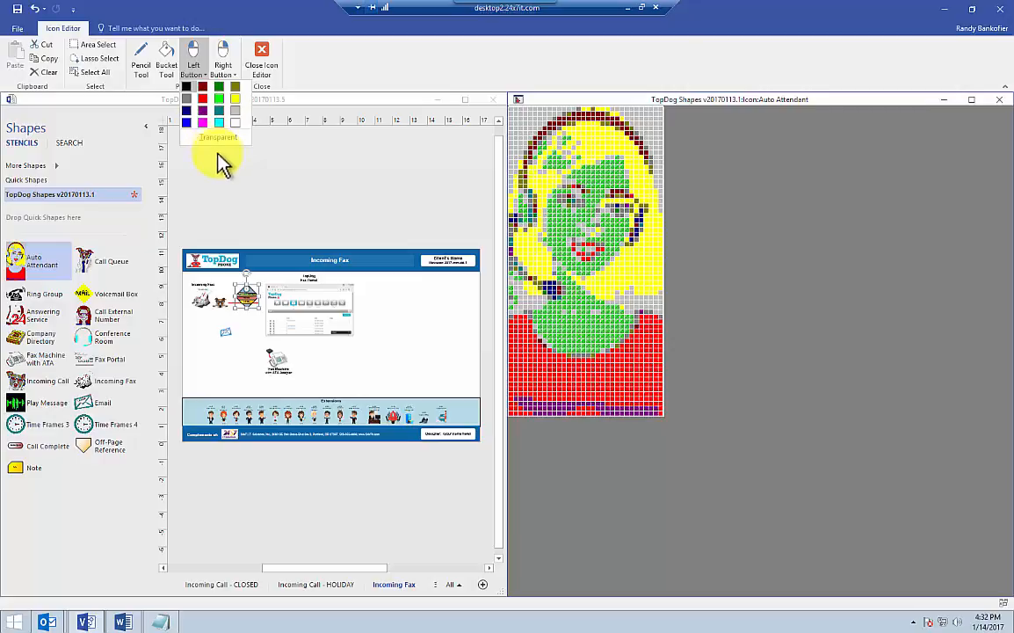
click(291, 174)
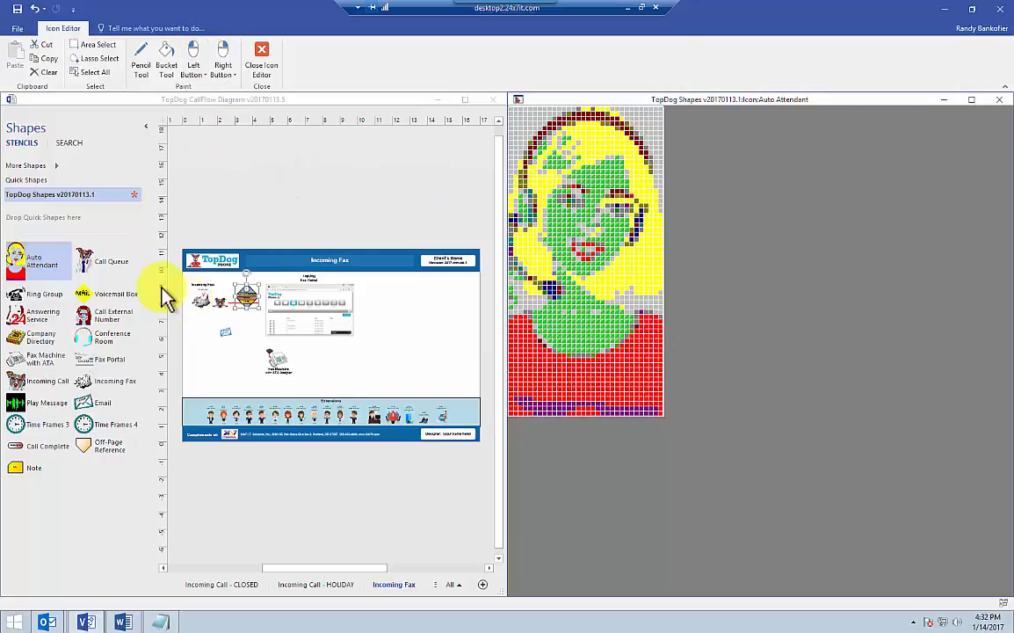
Step: Examine the icon size options in the Auto Attendant master's properties without changing them, and close the icon editor
right_click(39, 263)
mouse_move(118, 409)
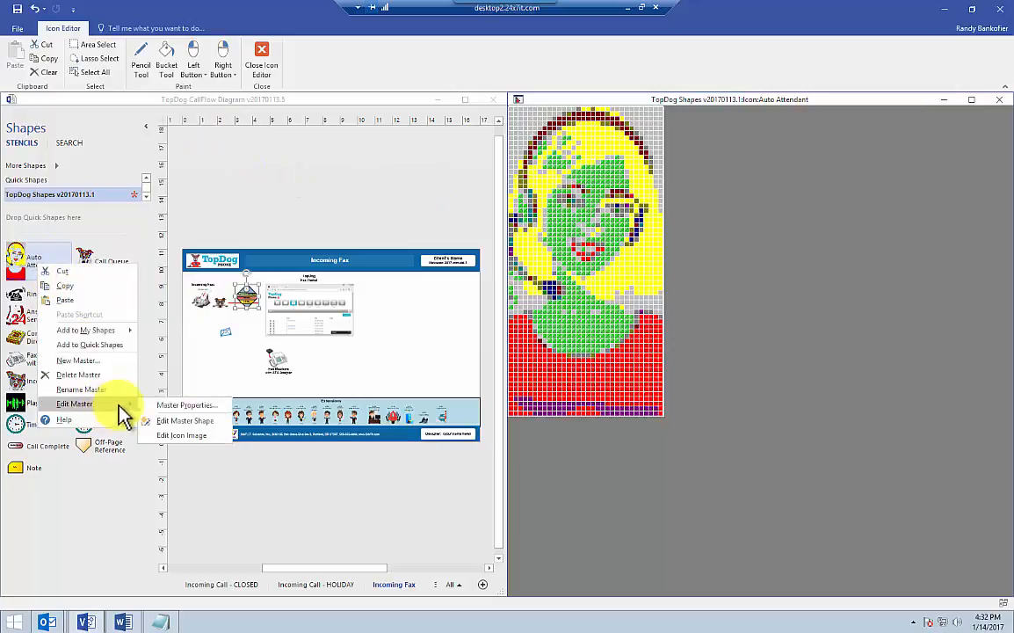
click(174, 408)
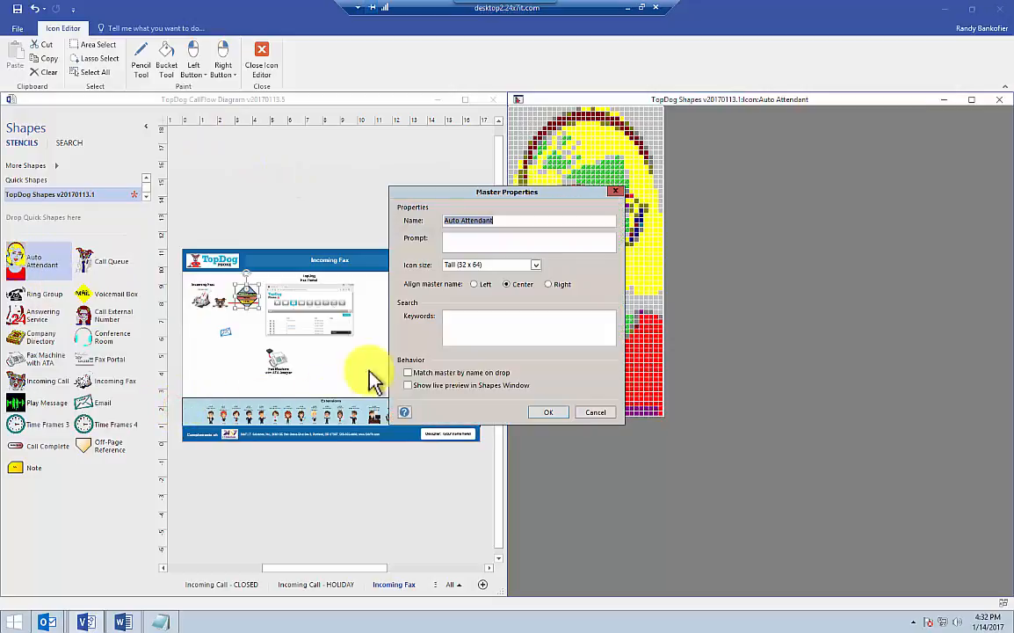
click(535, 264)
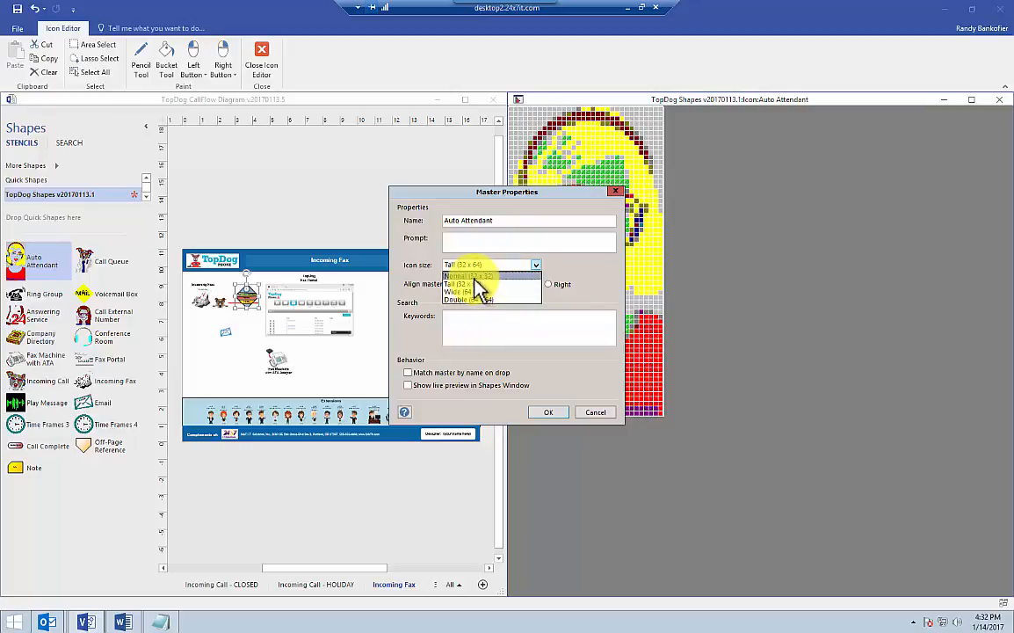
click(596, 413)
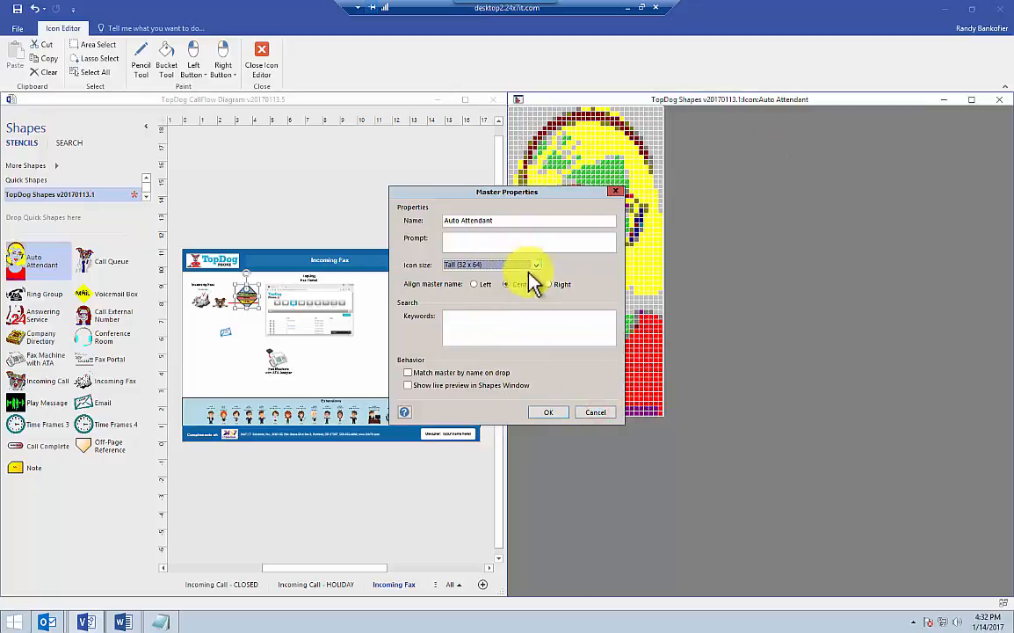
click(597, 413)
click(1000, 100)
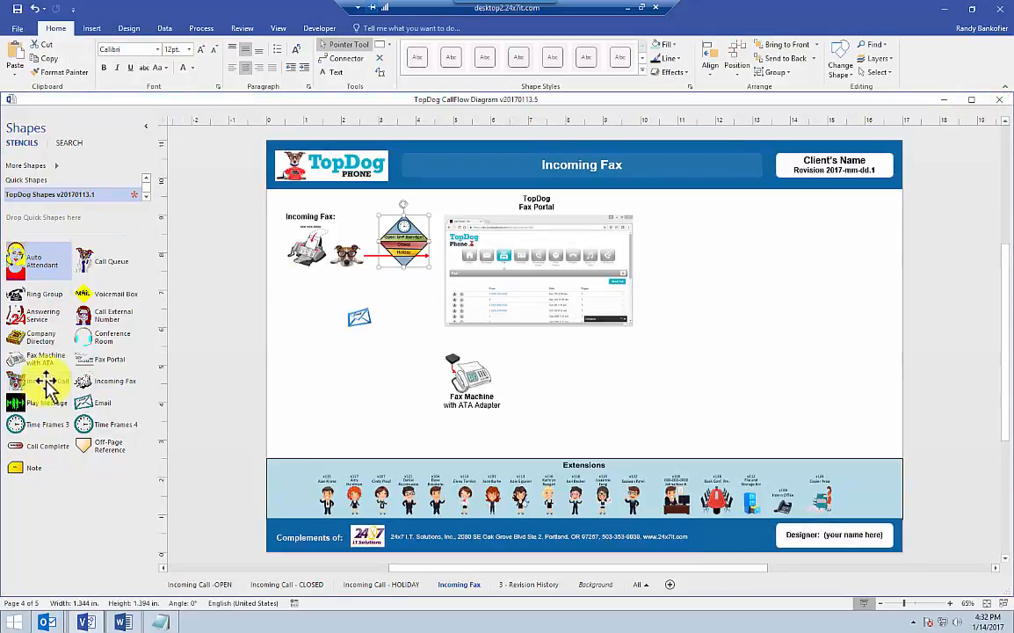
Step: Set the Auto Attendant master's icon size to Wide (64 x 32) in its master properties
right_click(25, 257)
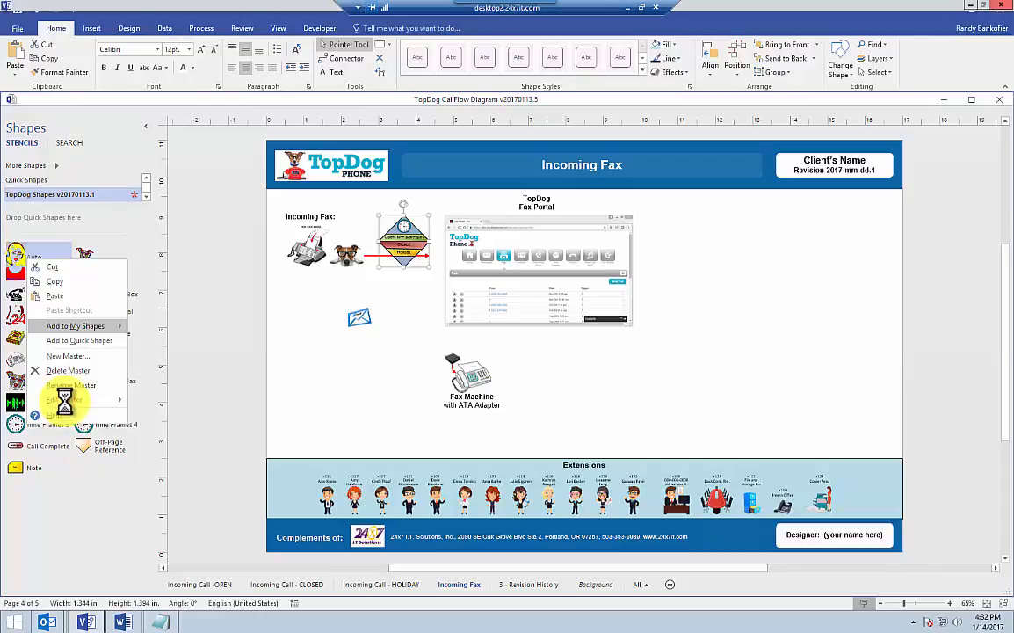
mouse_move(79, 401)
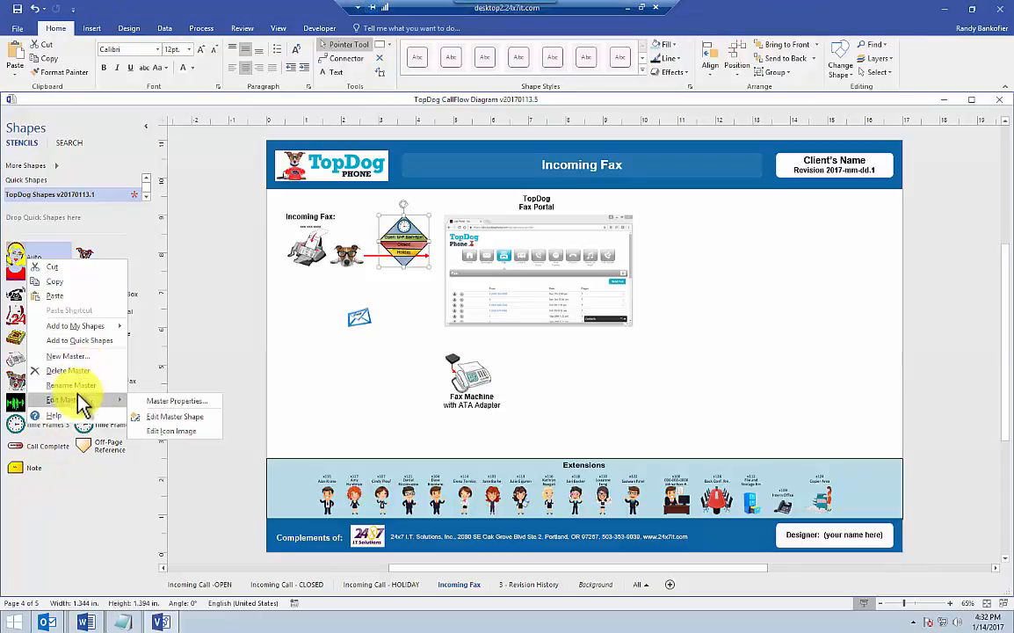
click(174, 401)
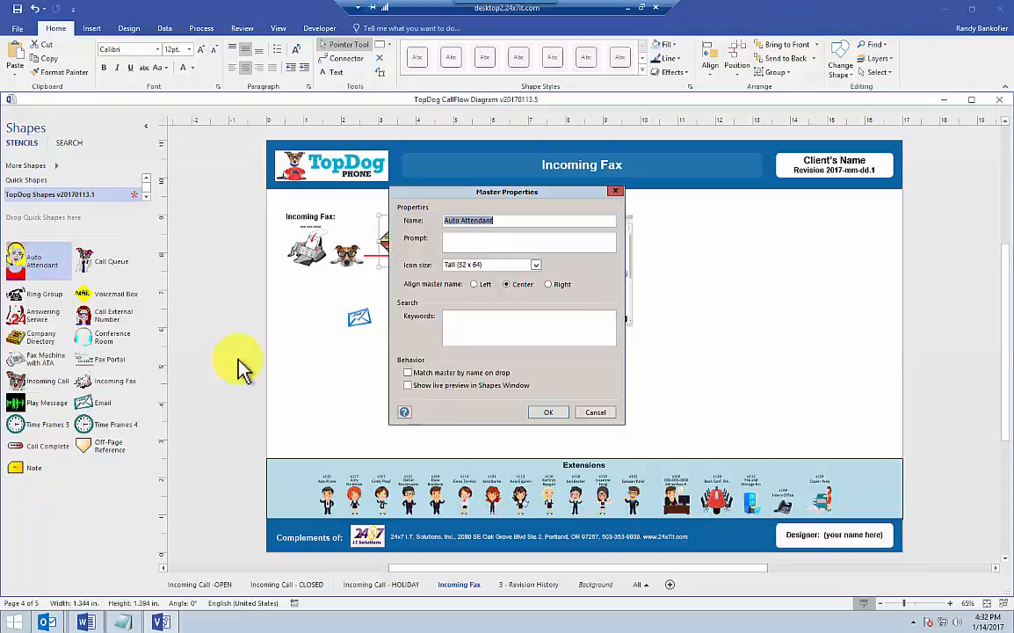
click(537, 265)
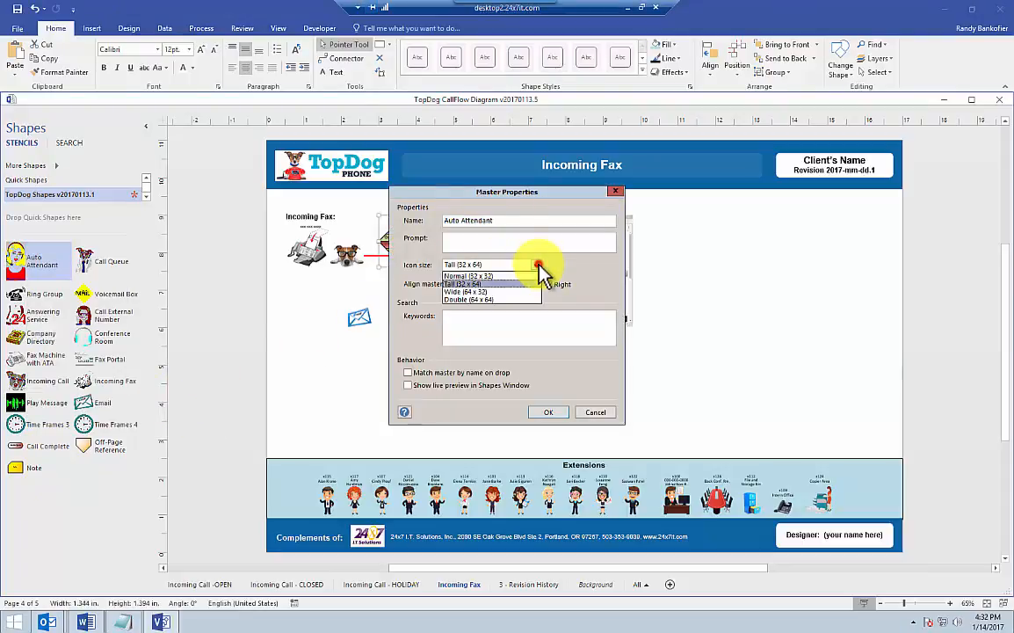
click(472, 293)
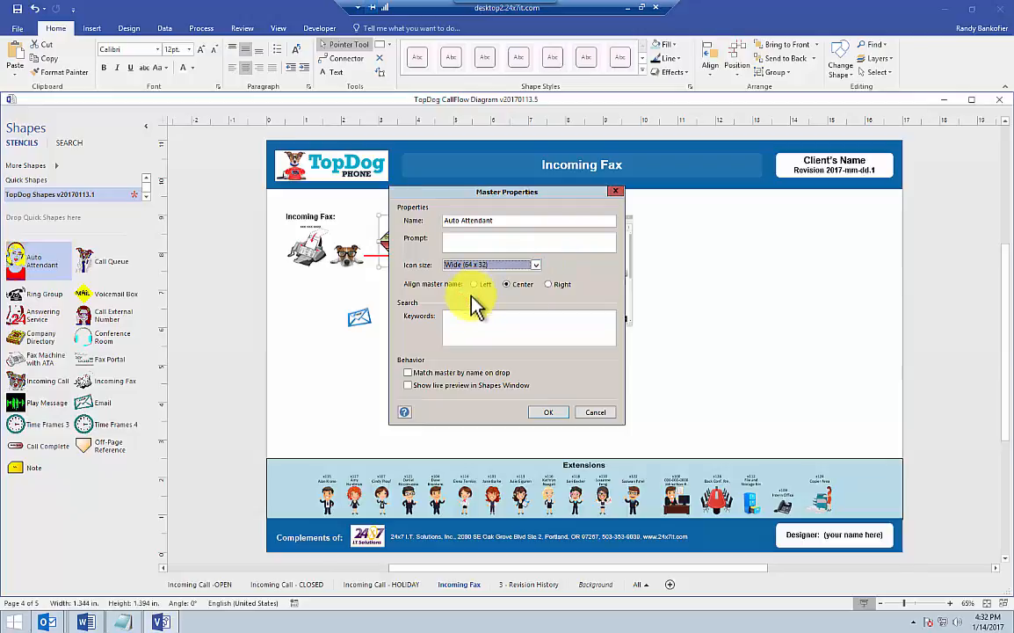
click(546, 411)
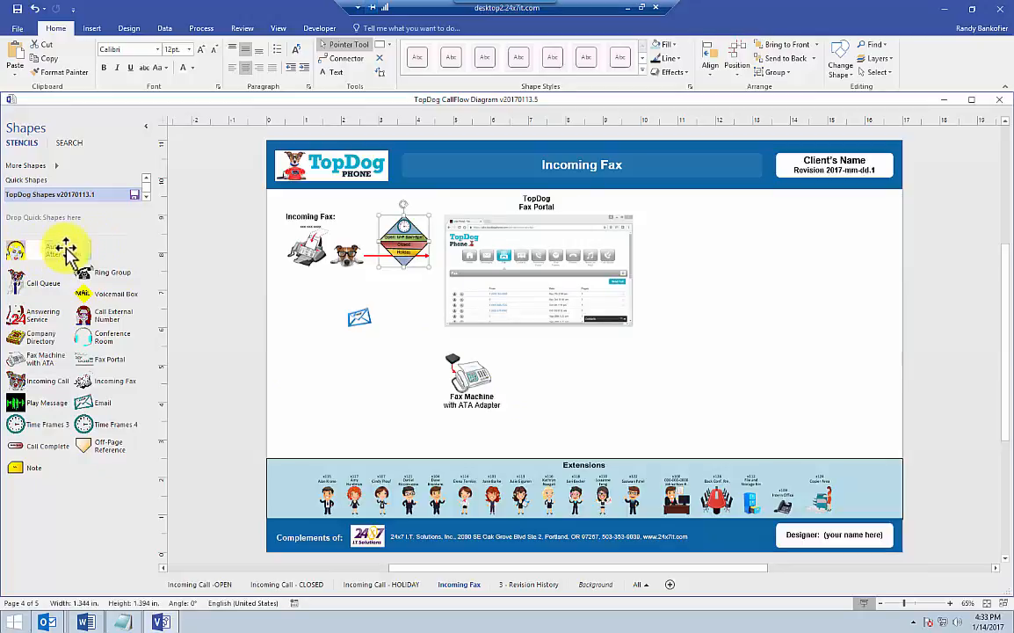
Step: Place a vertical guide just outside the left edge of the Incoming Fax page
drag(164, 195, 243, 208)
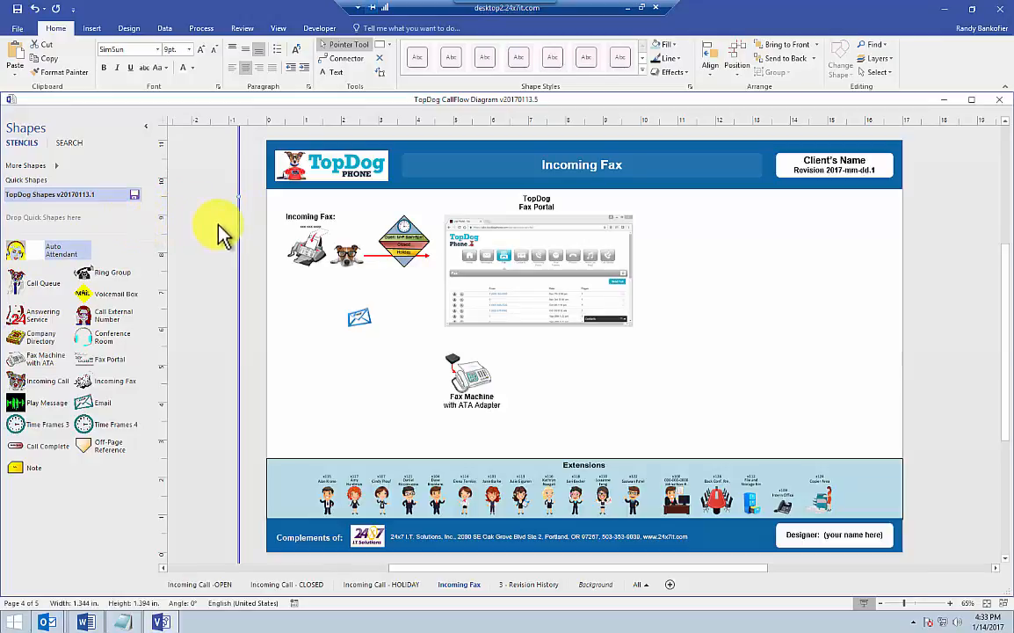
Step: Delete the vertical guide beside the Incoming Fax page, and widen the Shapes pane to three columns of masters before narrowing it back to two
key(Delete)
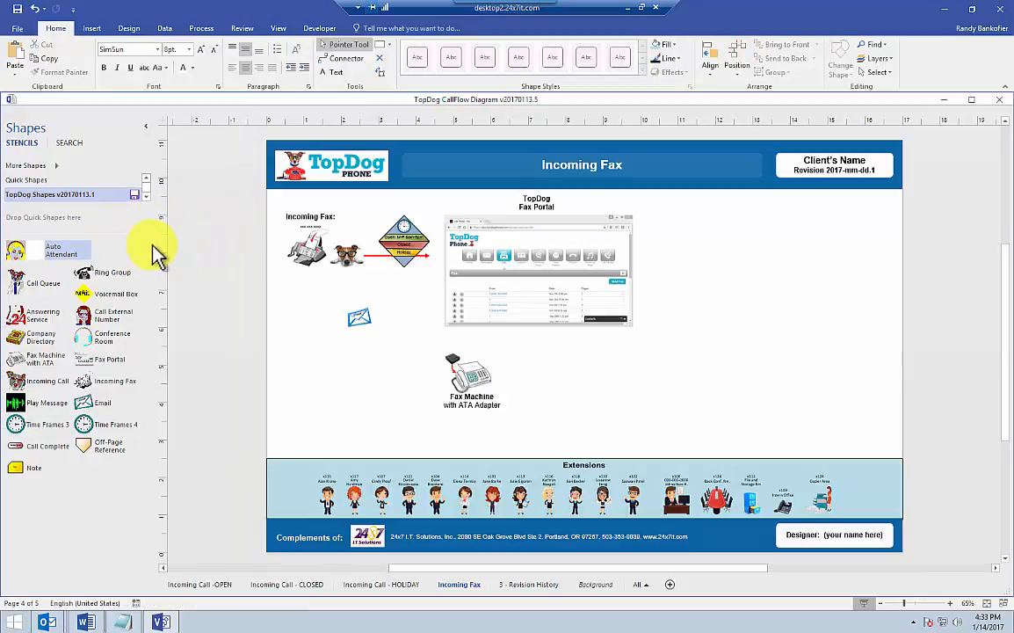
drag(165, 244, 224, 246)
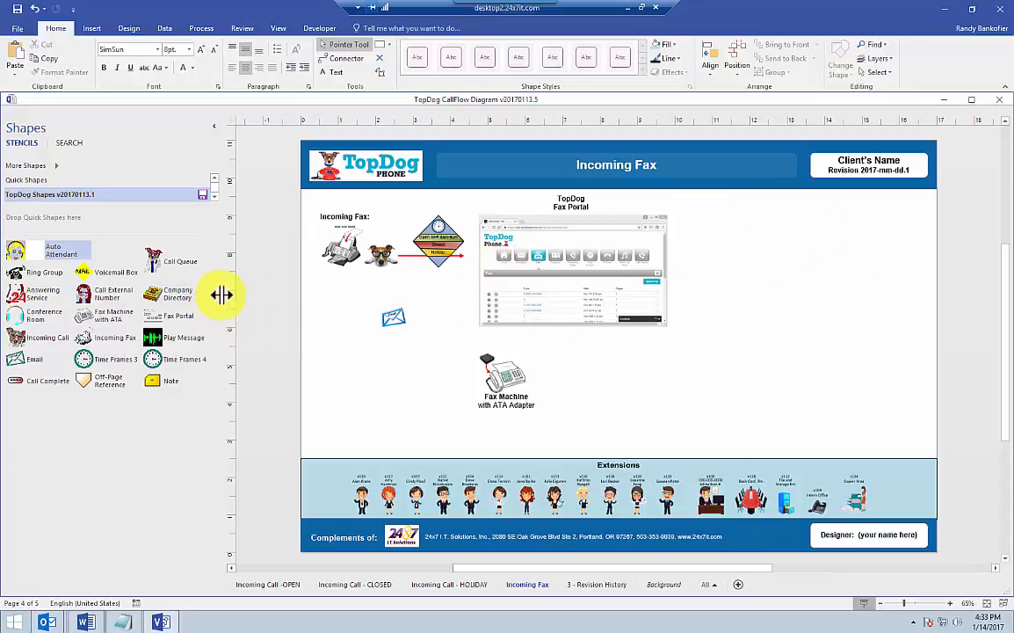
drag(223, 296, 154, 302)
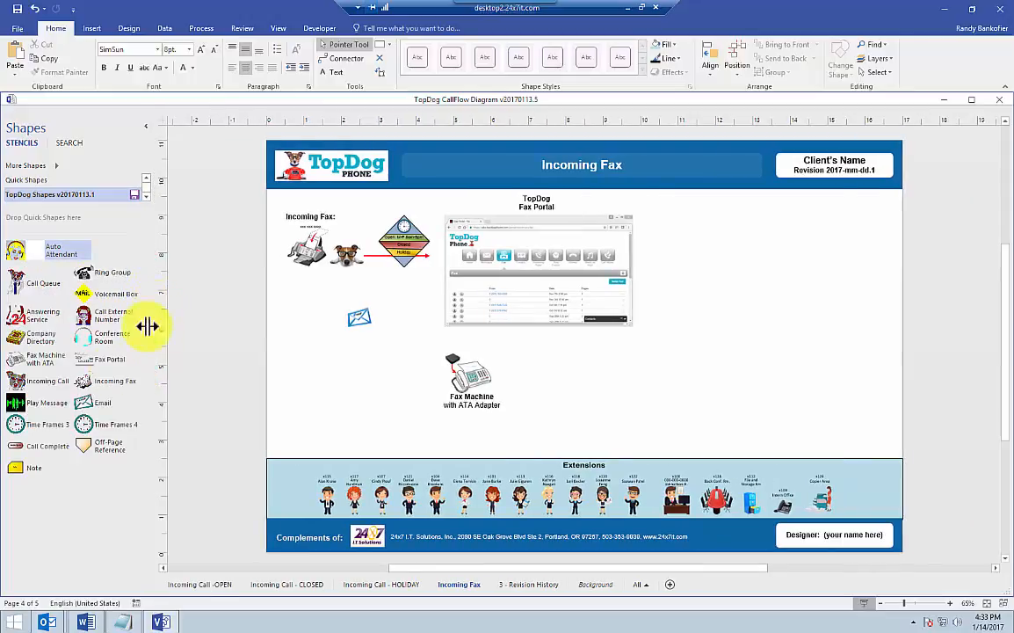
Step: Set the Auto Attendant master's icon size to Double (64 x 64) in its master properties
right_click(49, 250)
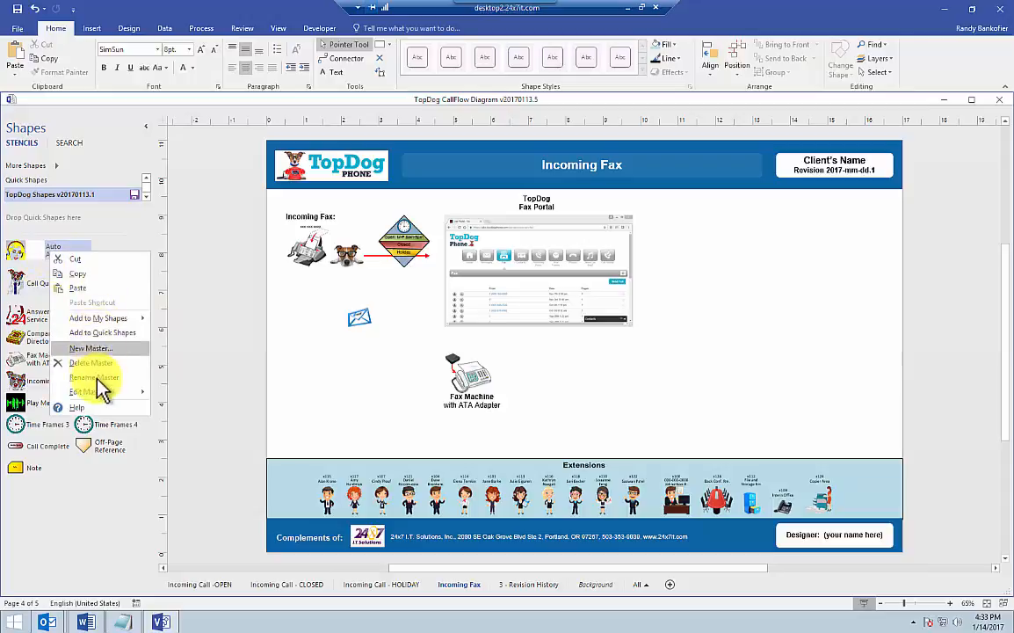
mouse_move(104, 392)
click(184, 392)
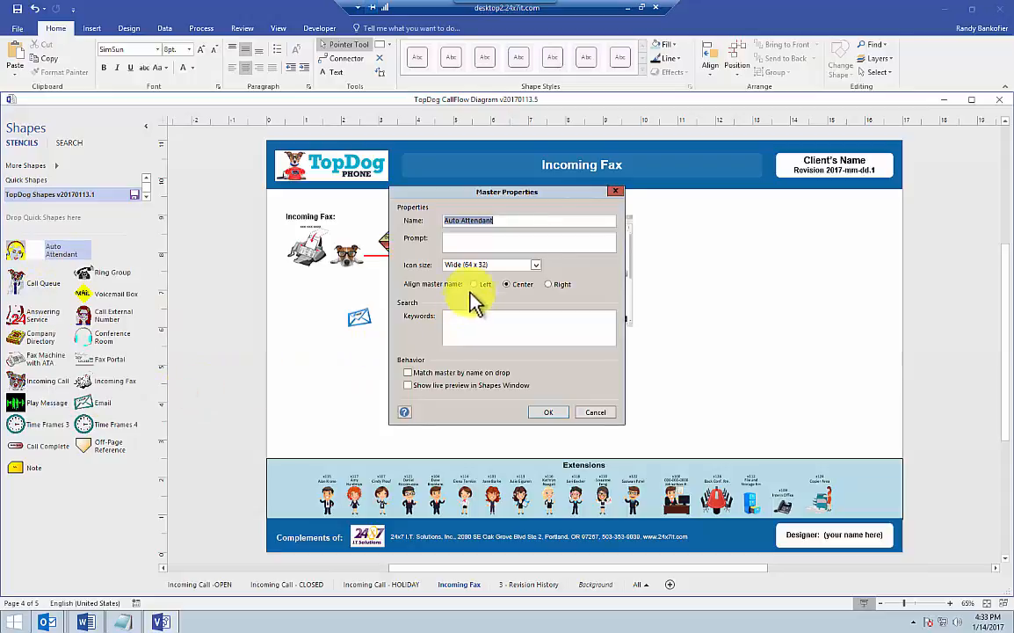
click(535, 264)
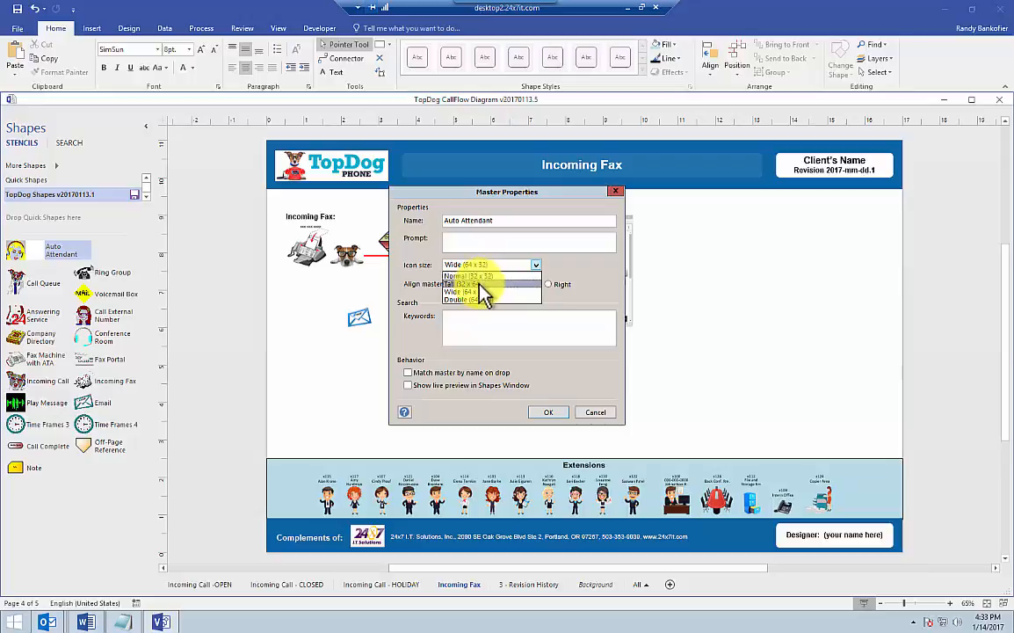
click(478, 299)
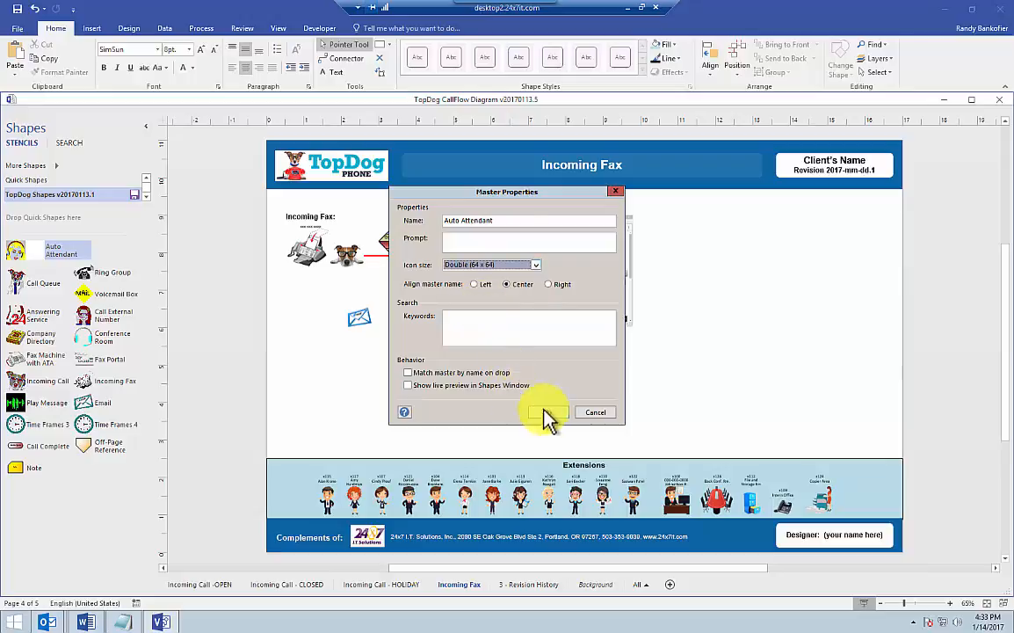
click(549, 412)
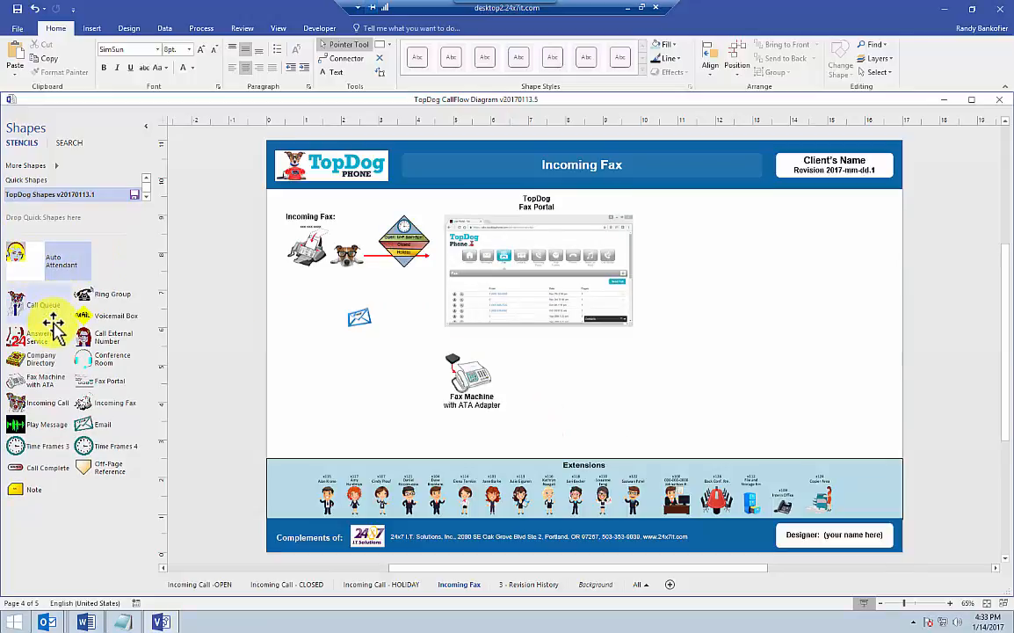
Step: Set the Auto Attendant master's icon size to Normal (32 x 32) in its master properties
right_click(59, 262)
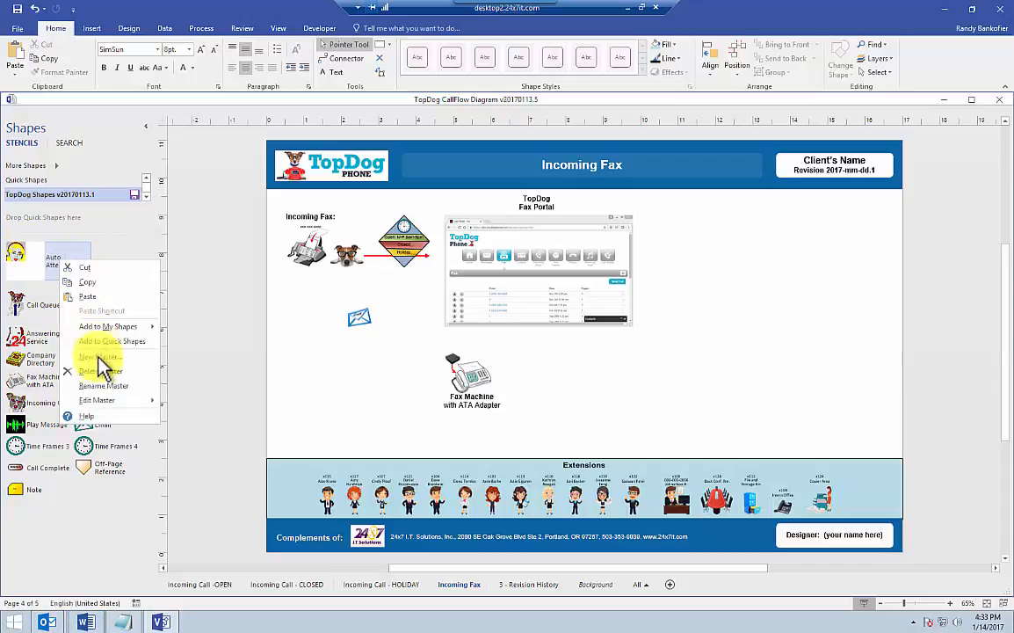
click(104, 400)
click(203, 400)
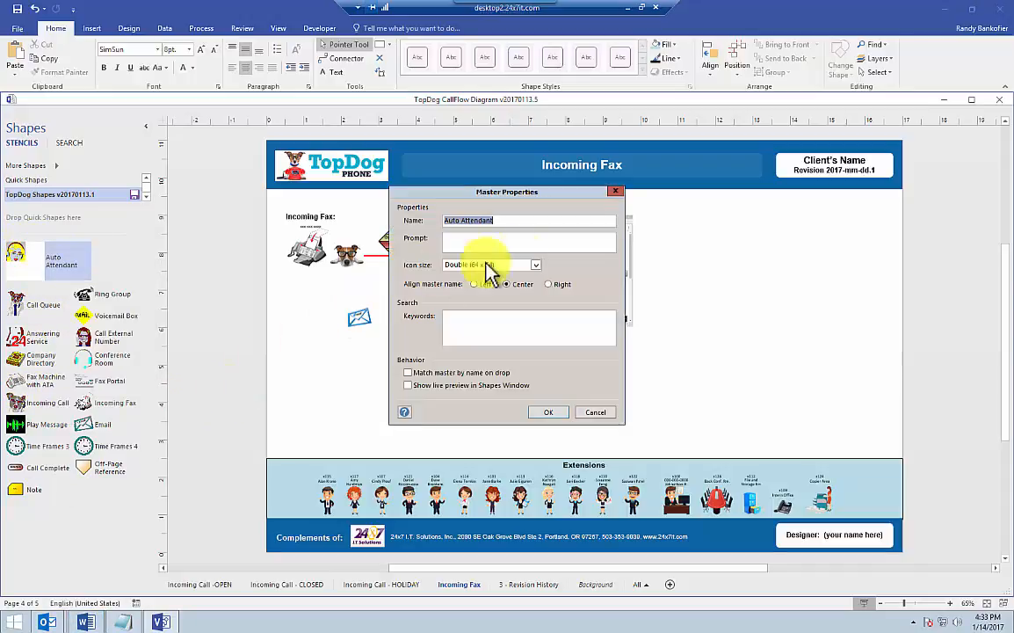
click(535, 264)
click(508, 283)
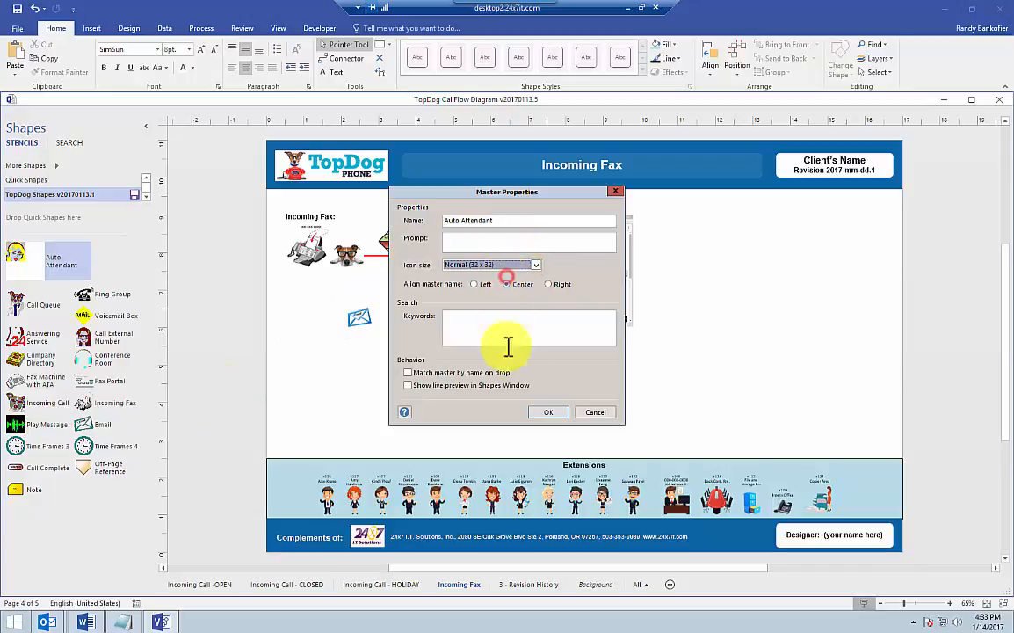
click(547, 412)
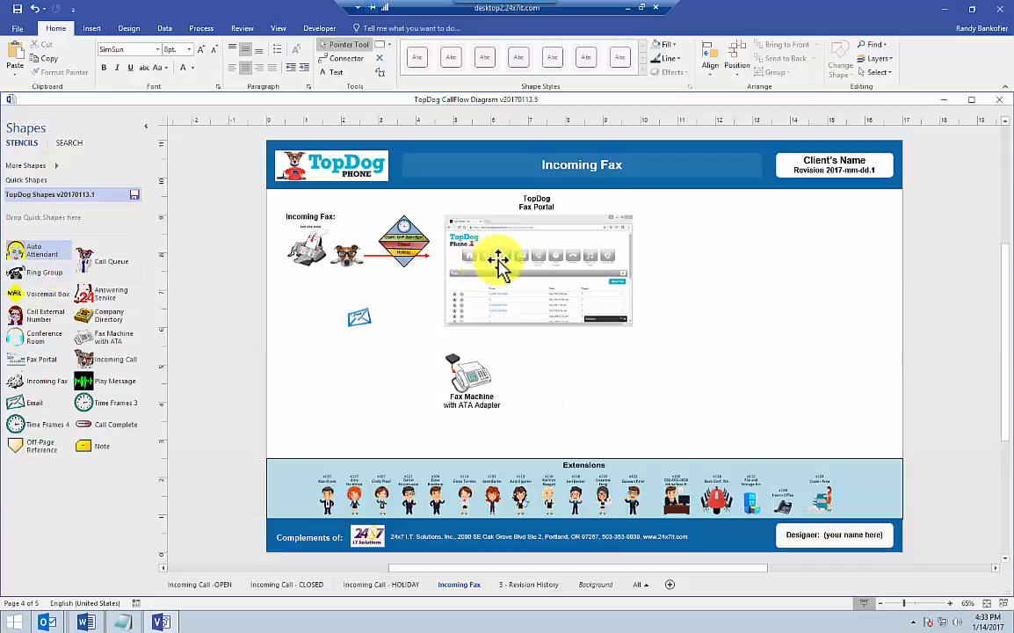
Step: Place the Auto Attendant, Call External Number, Conference Room and Play Message shapes in free areas of the Incoming Fax page
drag(14, 250, 803, 273)
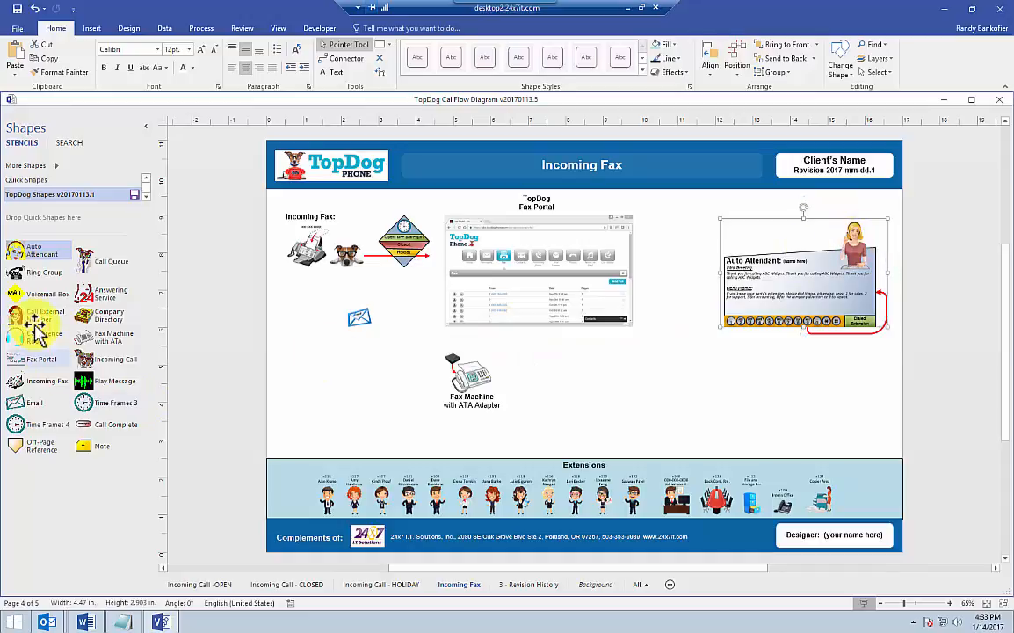
drag(19, 315, 318, 381)
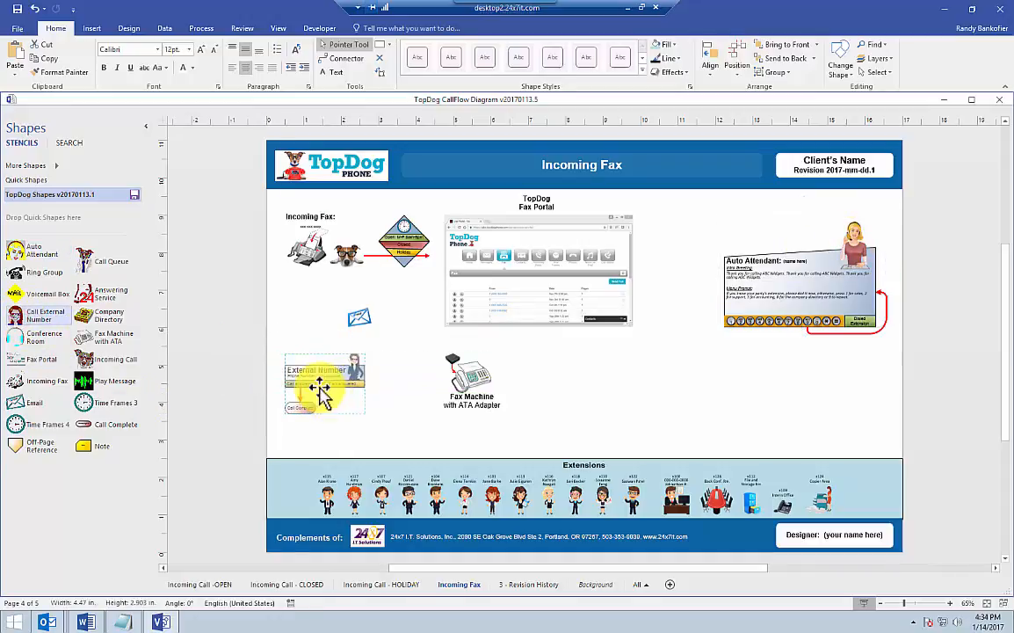
drag(16, 338, 528, 347)
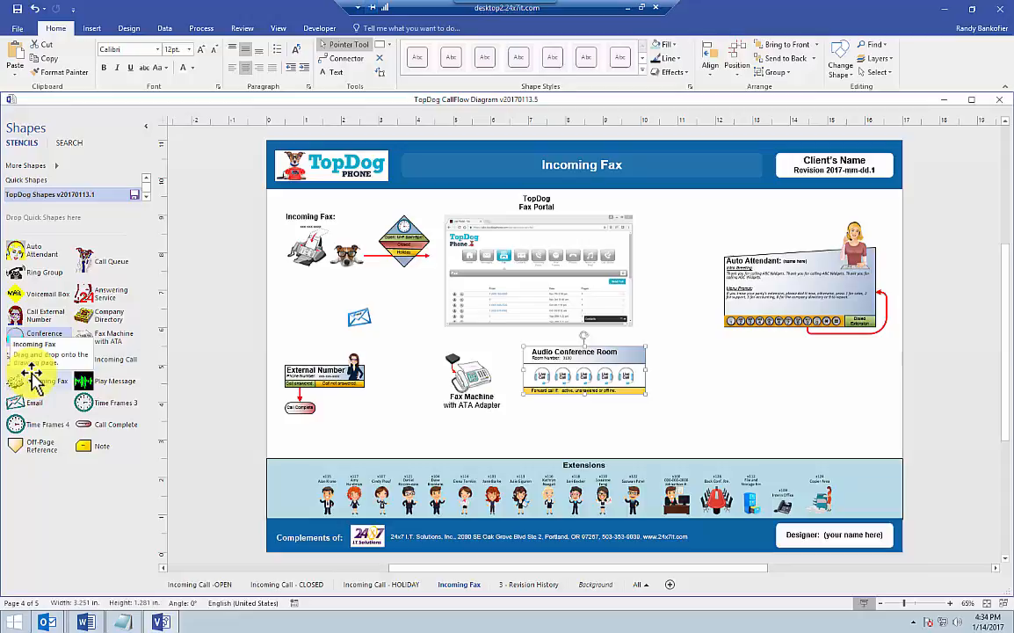
drag(85, 381, 385, 431)
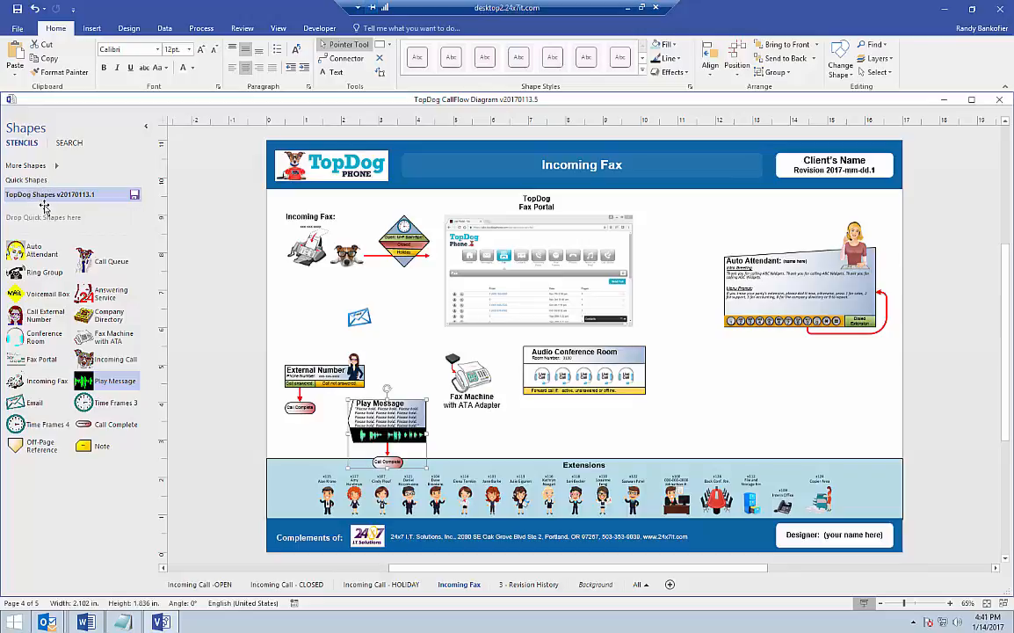
Step: Extend the stencil list, display the TopDog Users v20170113.1 stencil, and go to the Extensions band on the Background page
drag(46, 207, 47, 221)
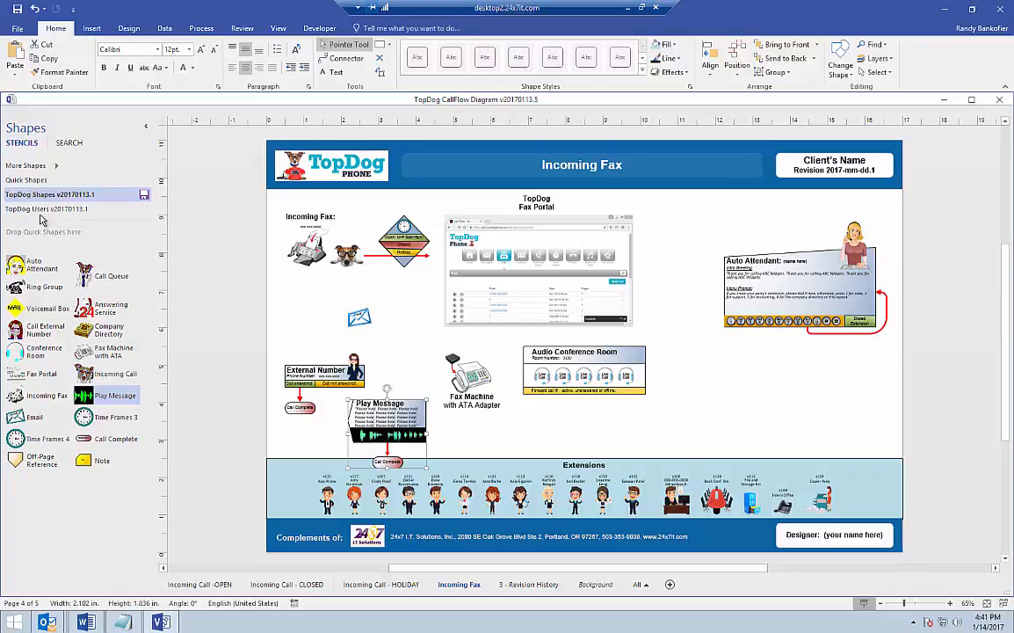
click(41, 209)
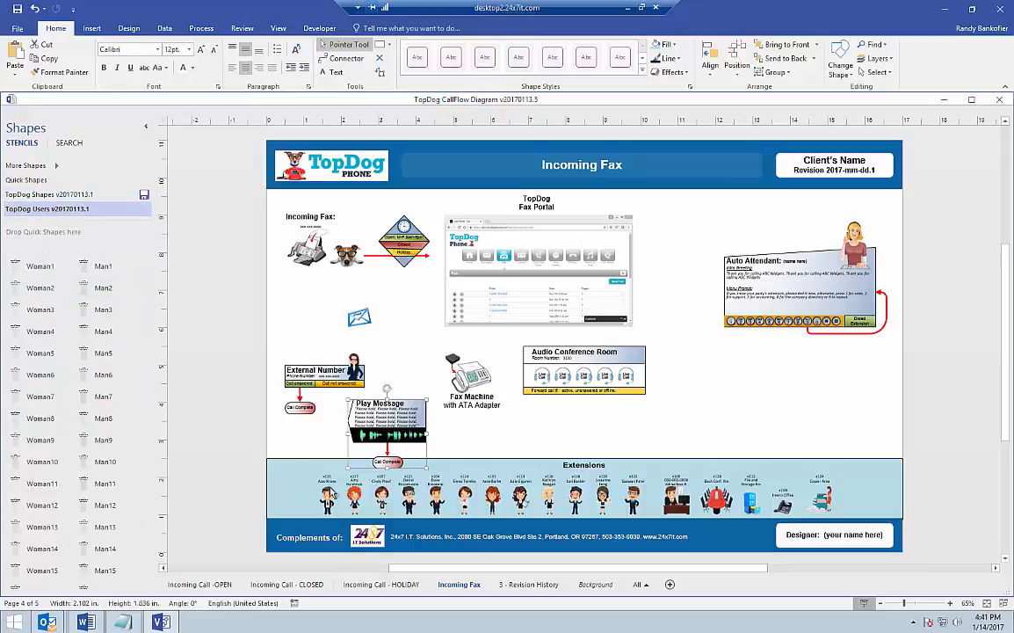
click(595, 584)
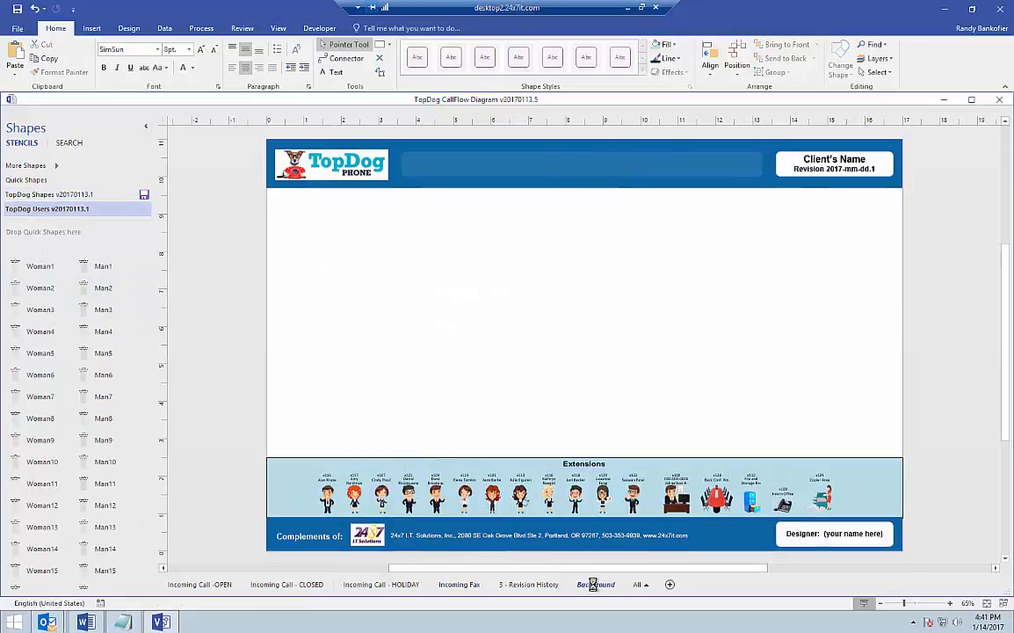
drag(217, 421, 932, 573)
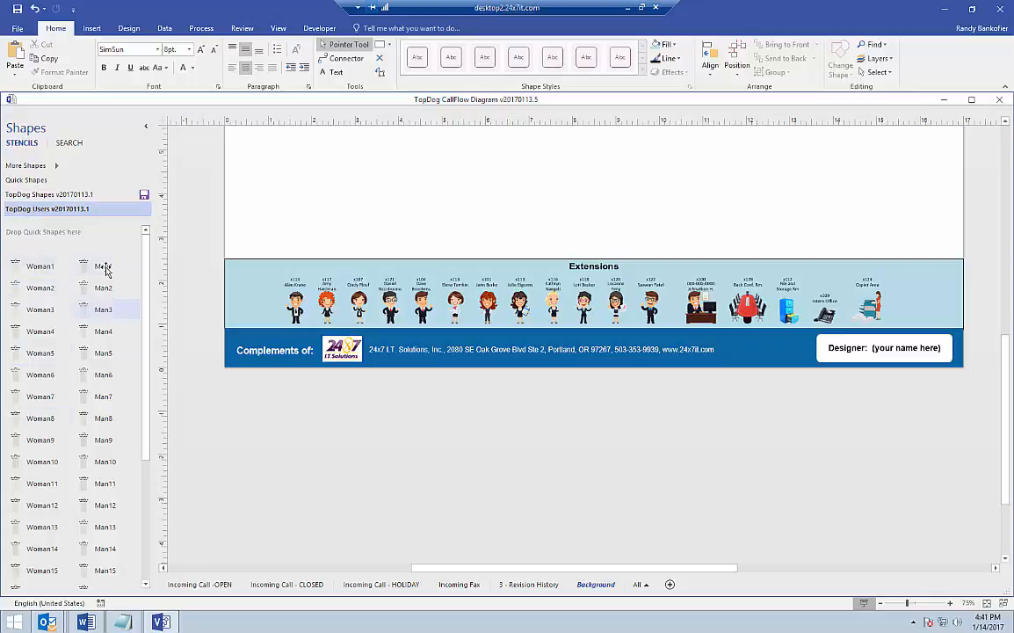
Step: Place the Woman10, Woman11, Man10, Man11, Executive-M1 and Executive-W1 shapes in the blank area above the Extensions band
drag(144, 365, 153, 505)
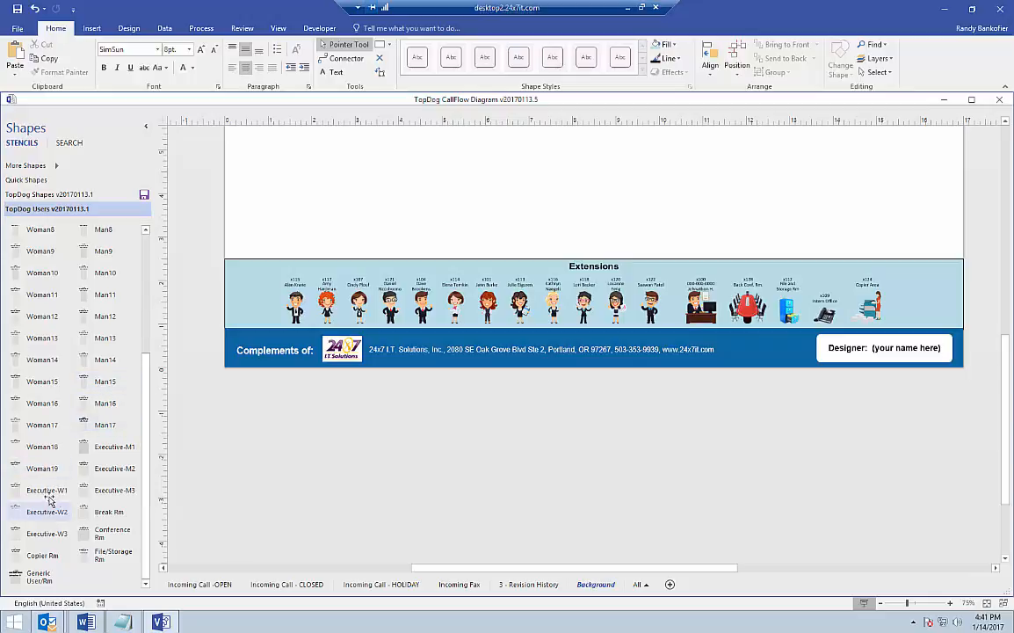
drag(39, 272, 290, 164)
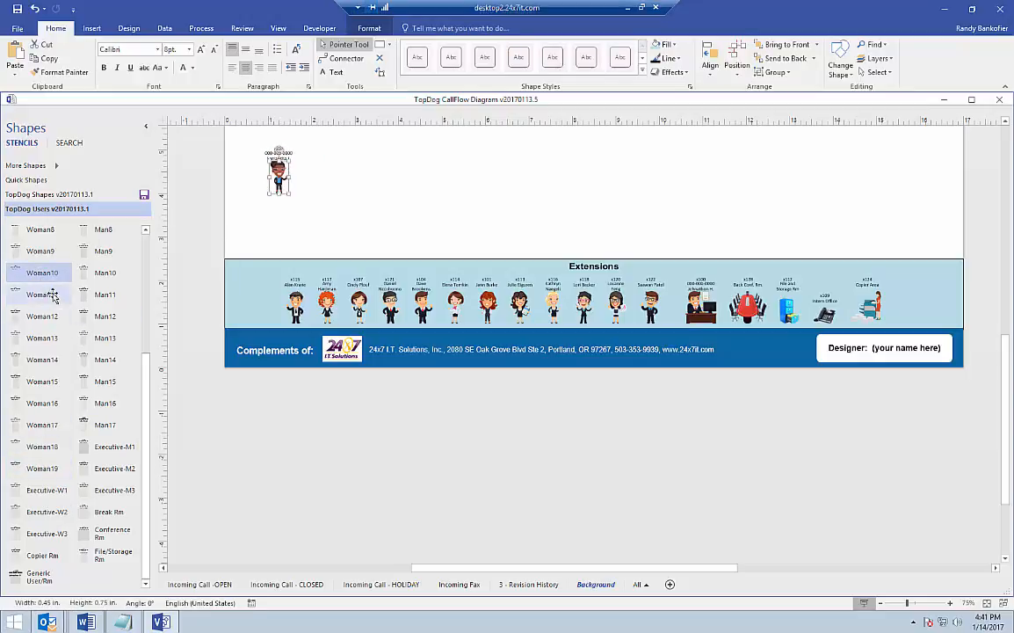
drag(39, 295, 327, 176)
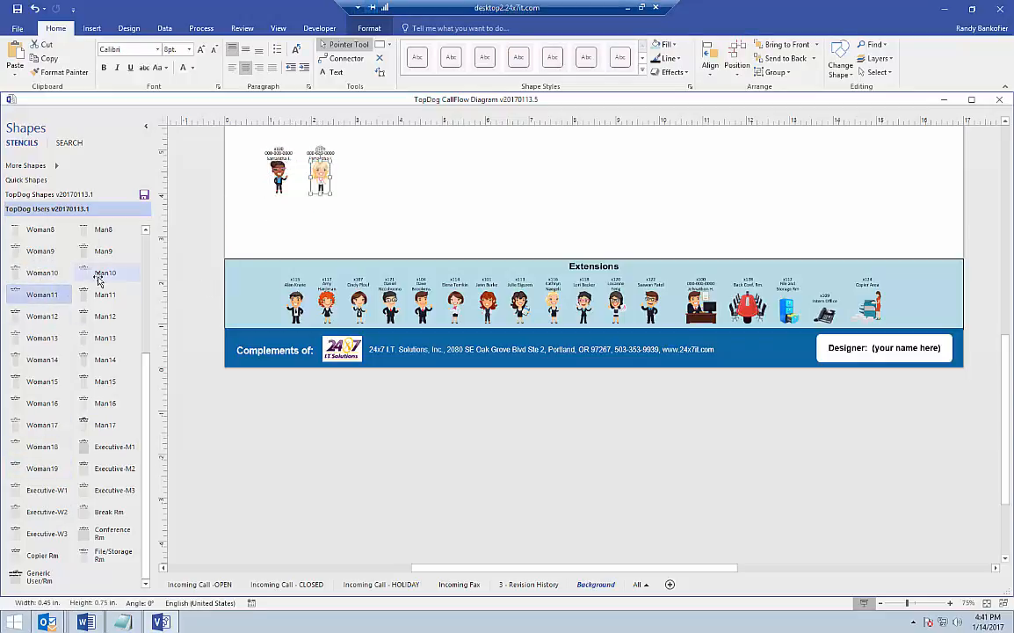
drag(105, 273, 370, 165)
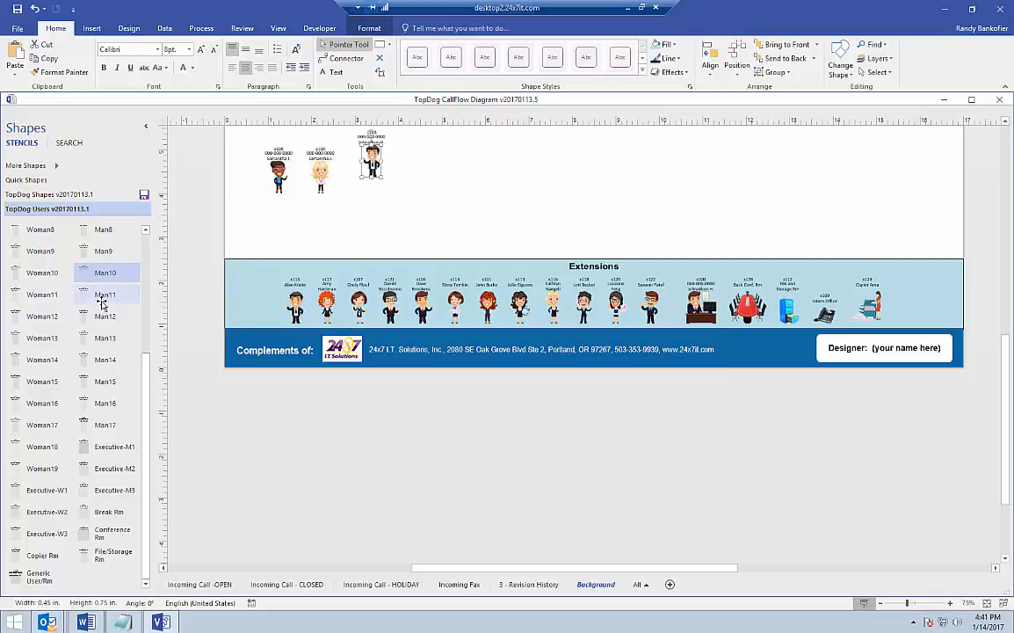
drag(105, 294, 424, 164)
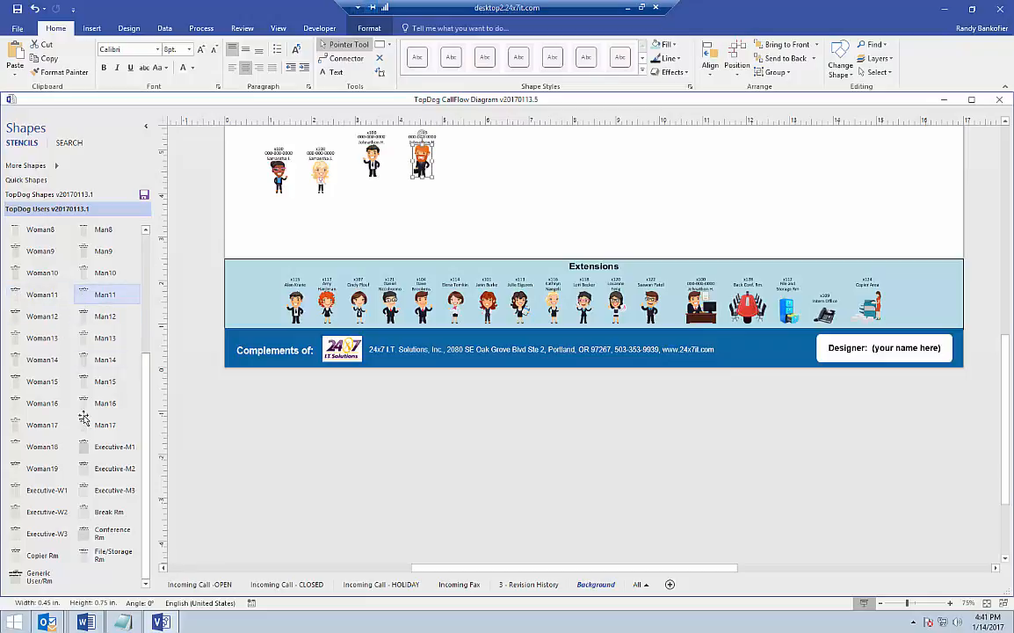
drag(89, 446, 314, 223)
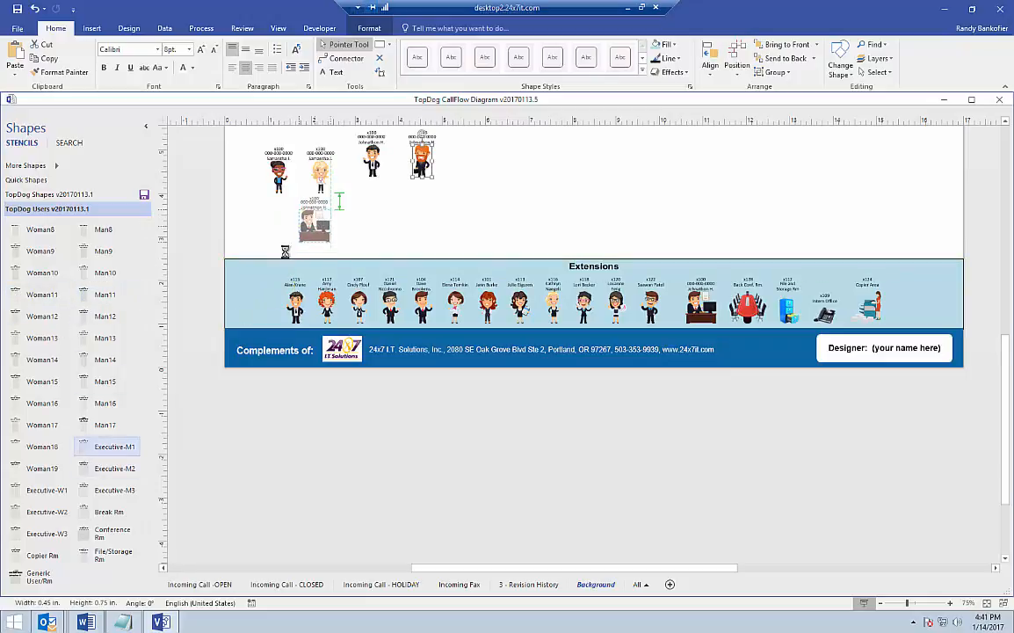
drag(35, 489, 378, 225)
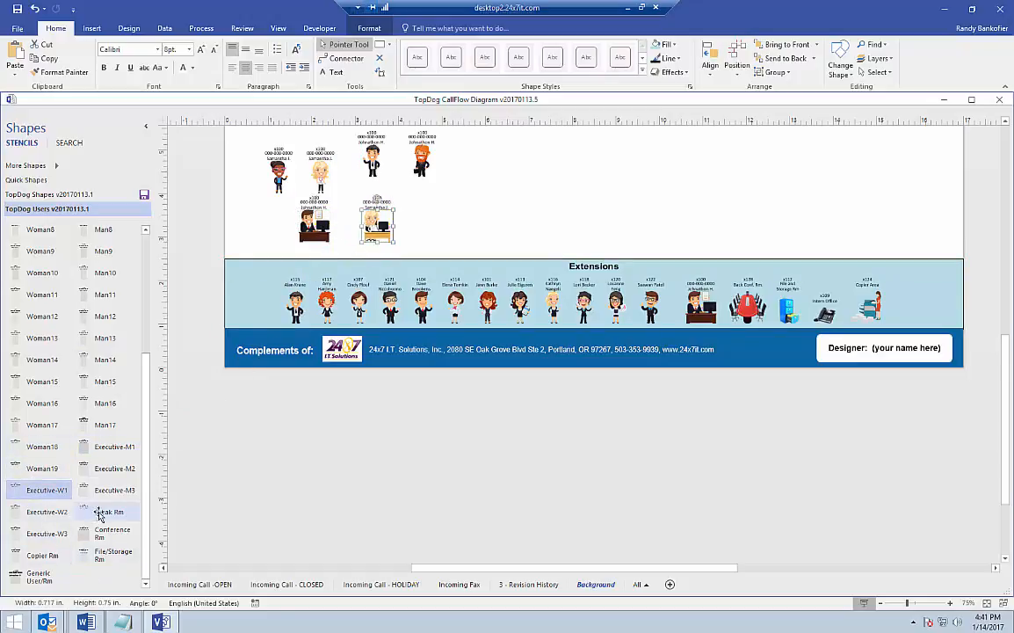
Step: Place the Break Rm, Copier Rm, Conference Rm, File/Storage Rm and Generic User/Rm shapes in a row beside the people shapes, and clear the selection
drag(101, 511, 456, 187)
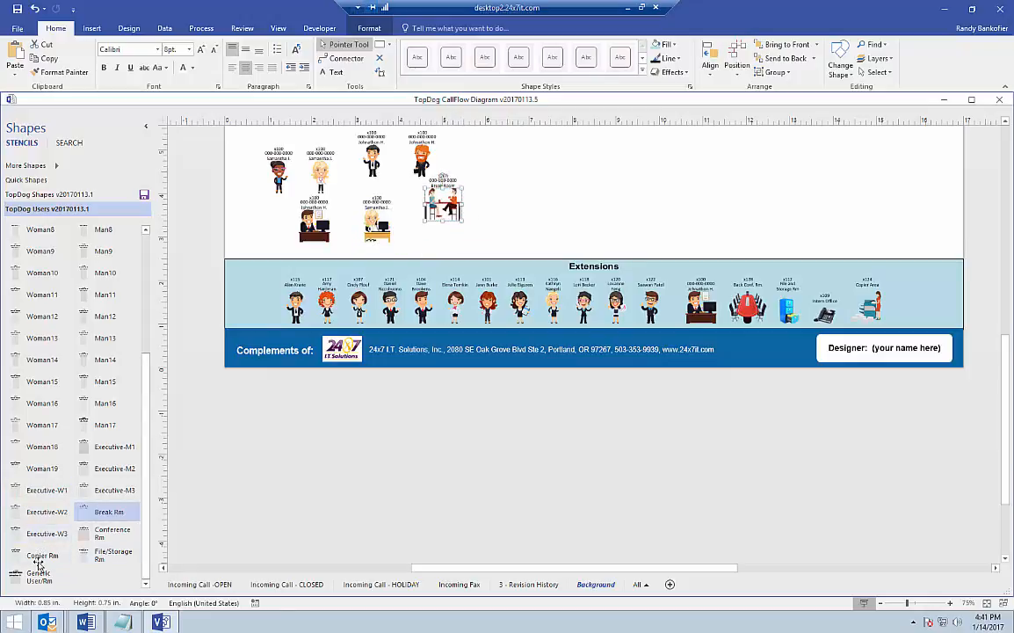
drag(110, 486, 498, 204)
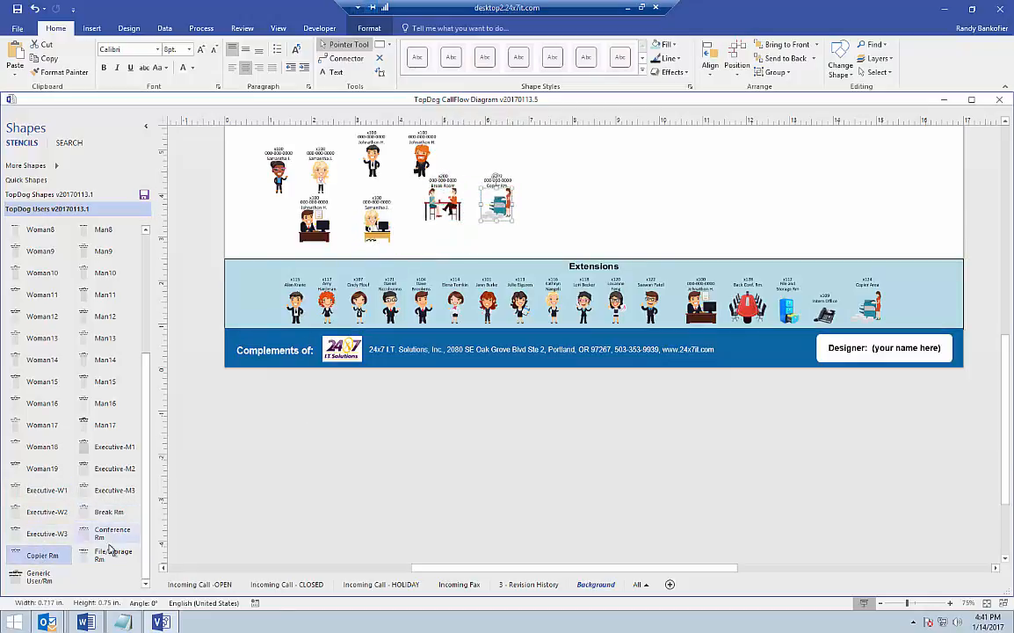
drag(104, 534, 558, 200)
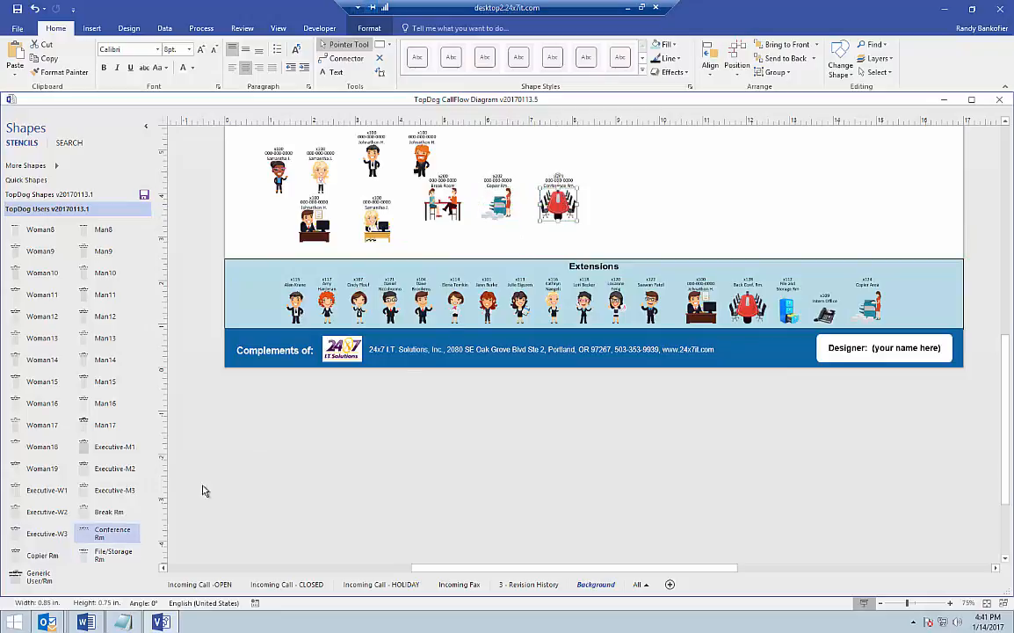
drag(107, 553, 642, 202)
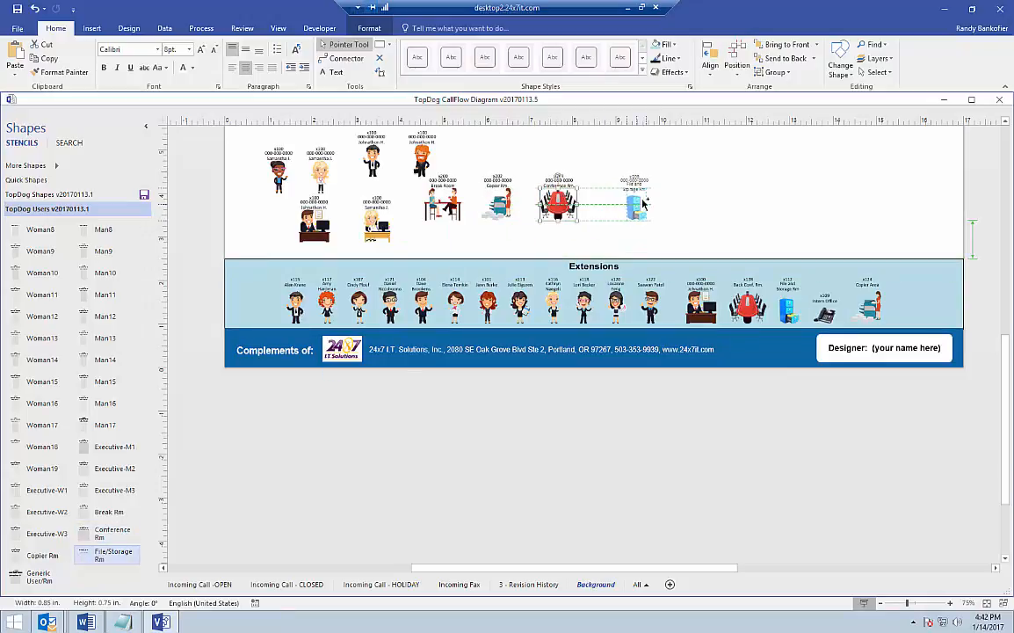
drag(27, 578, 690, 202)
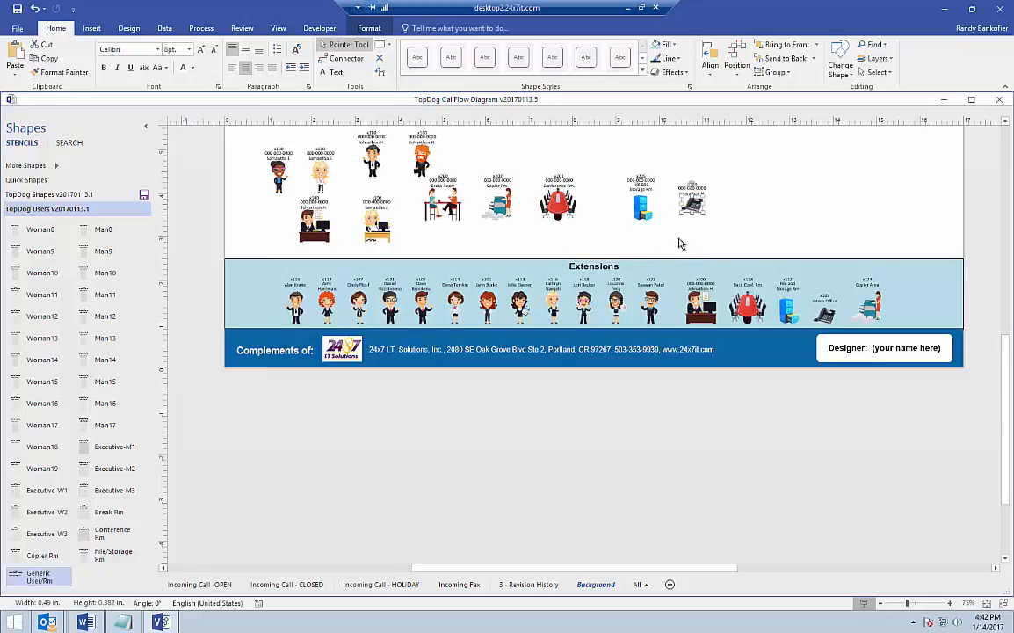
click(471, 252)
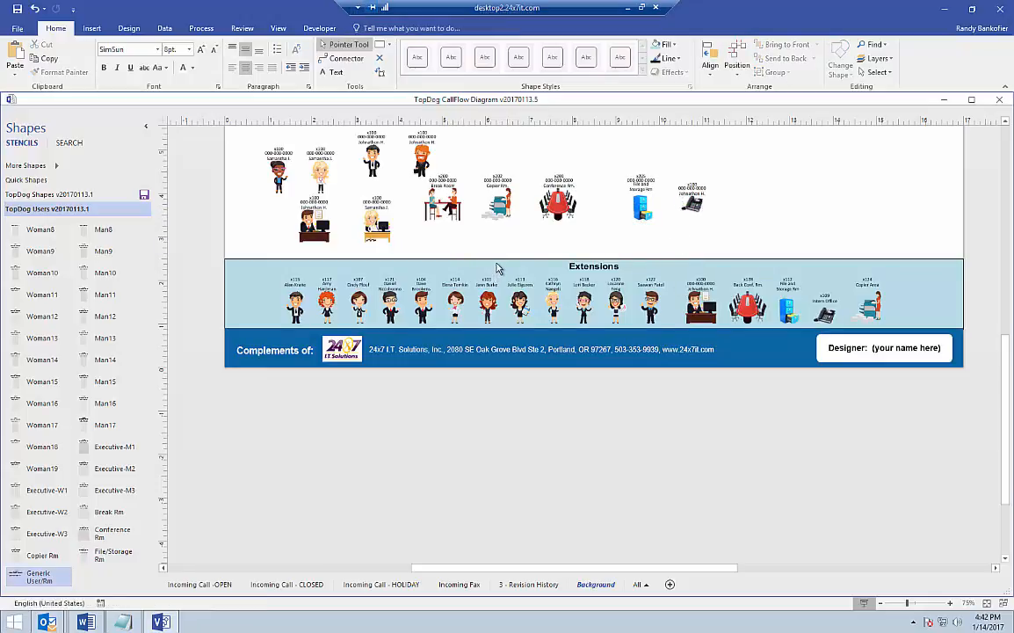